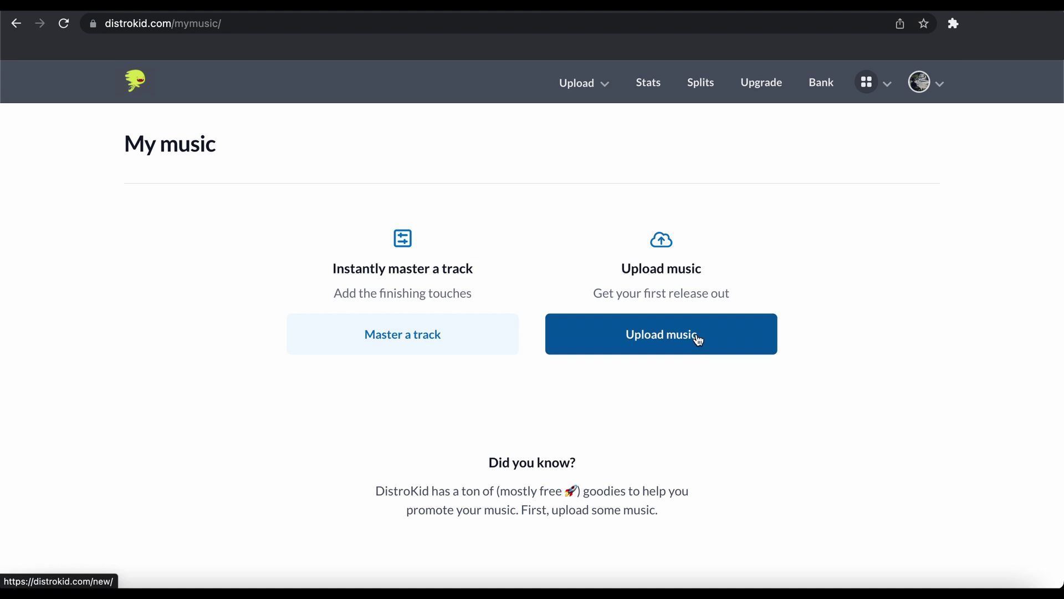
Start a new upload and leave the number of songs at 1, making it a single
left_click(638, 348)
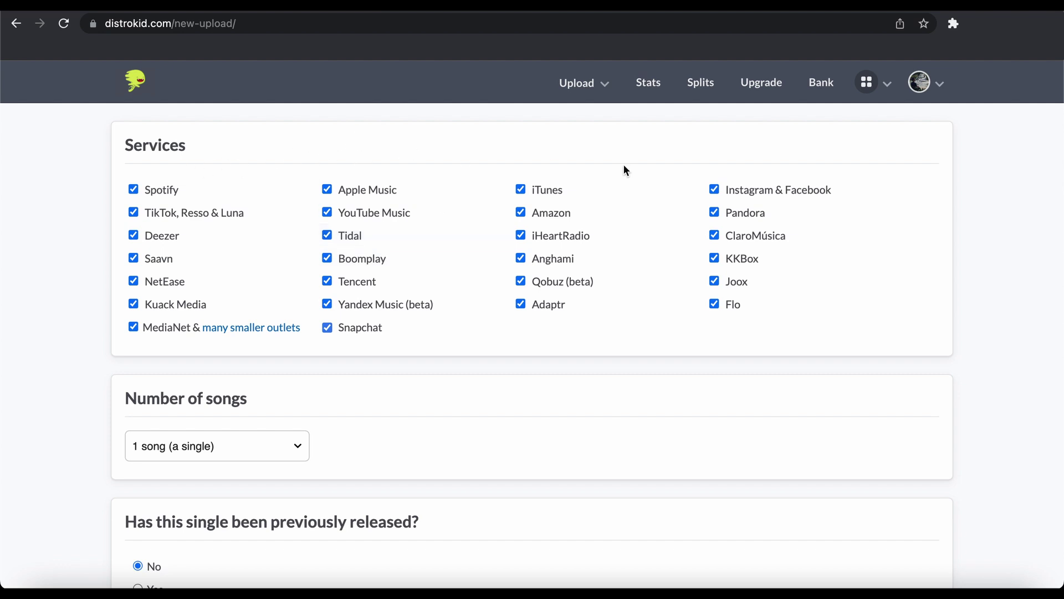
scroll(390, 451, "down", 5)
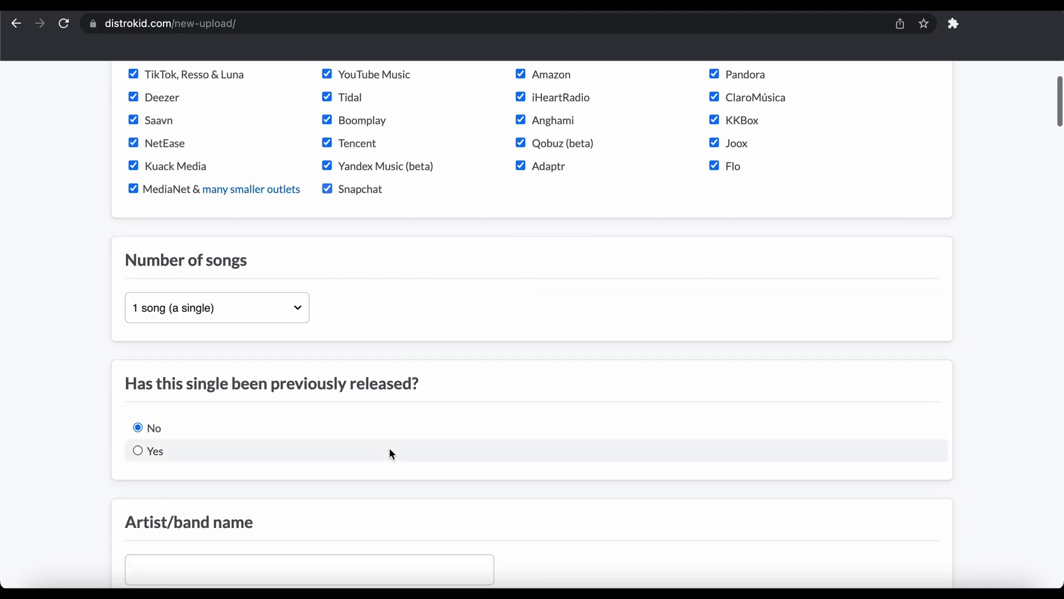
scroll(391, 453, "down", 1)
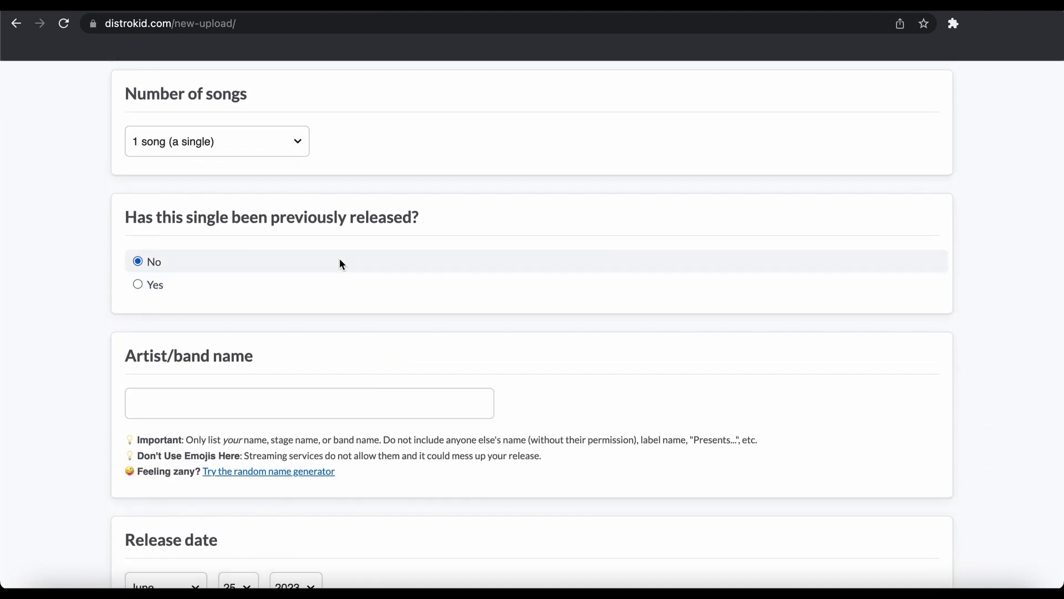
left_click(254, 147)
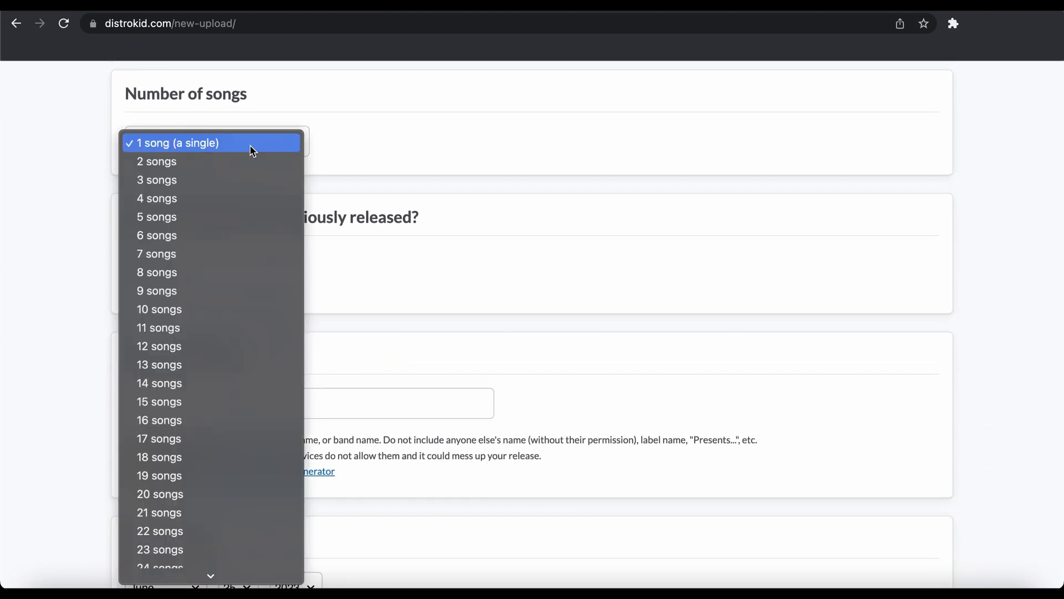
scroll(198, 461, "down", 4)
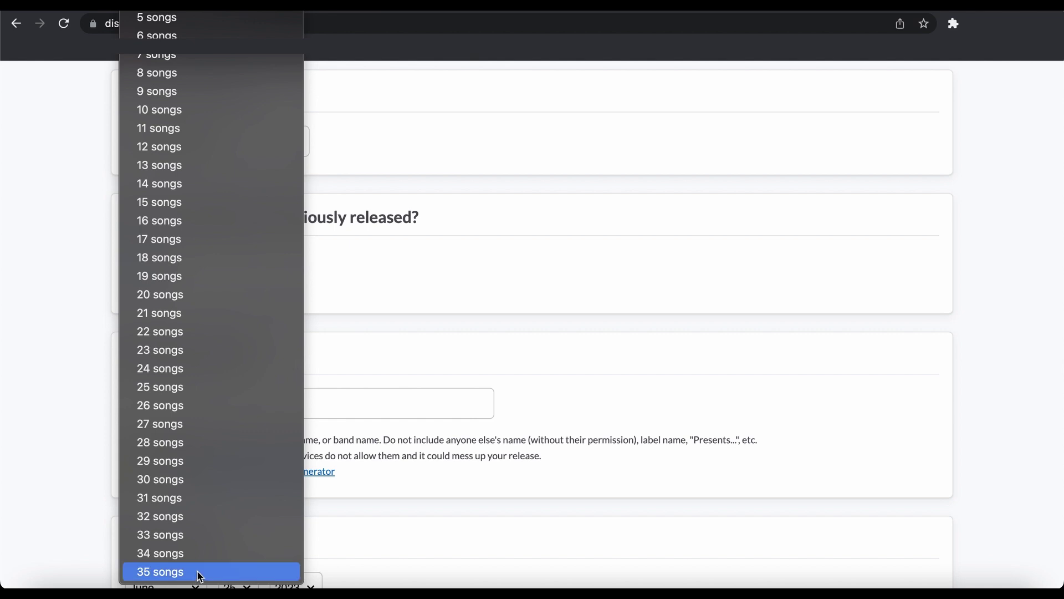
left_click(510, 221)
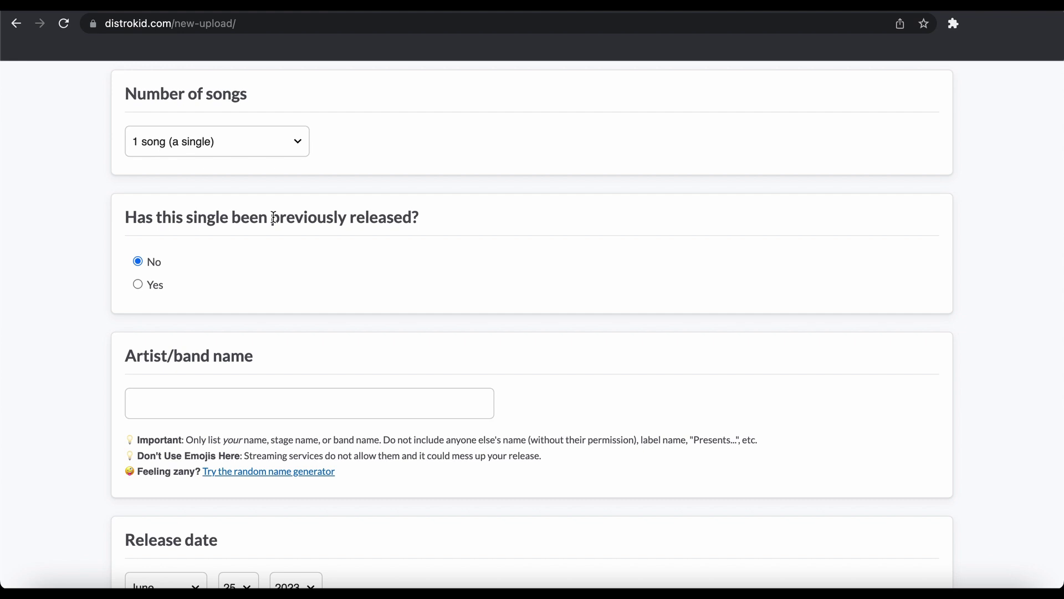
Enter the artist's name in the Artist/band name field
left_click(168, 407)
type("Ivan Pi")
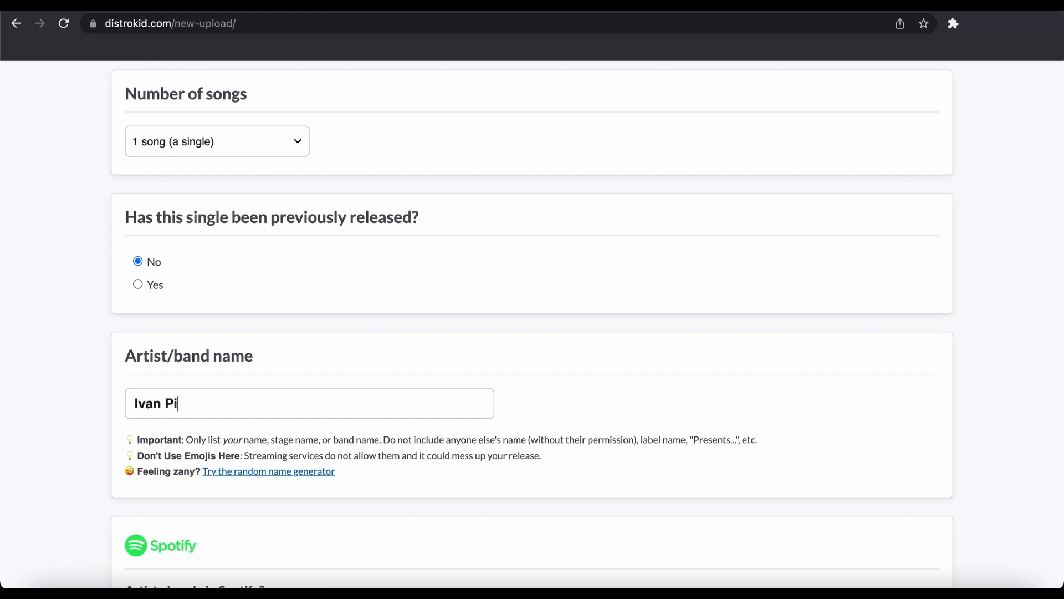
type("anoworship")
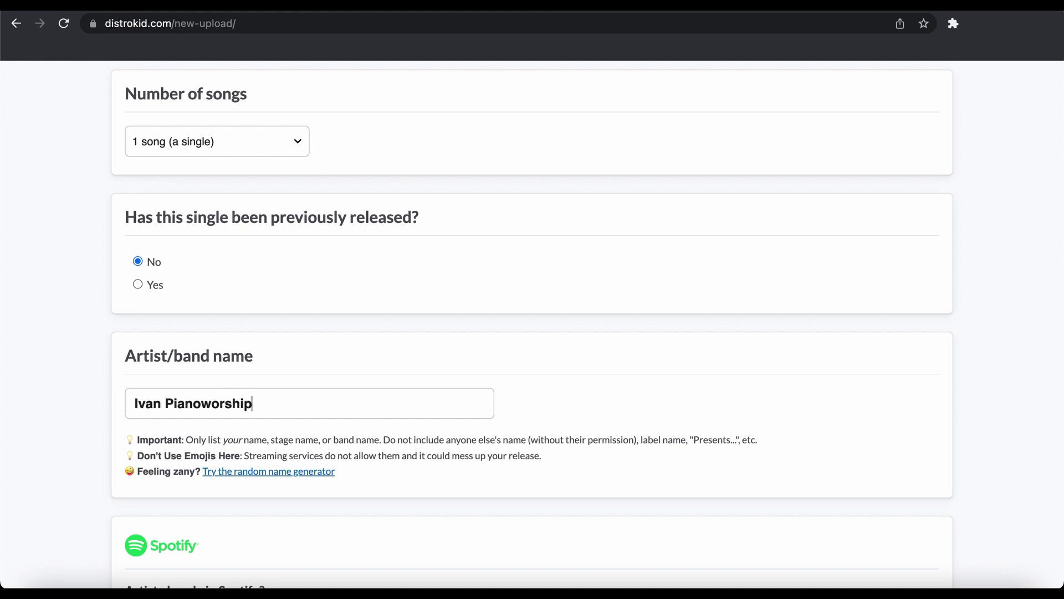
scroll(270, 398, "down", 4)
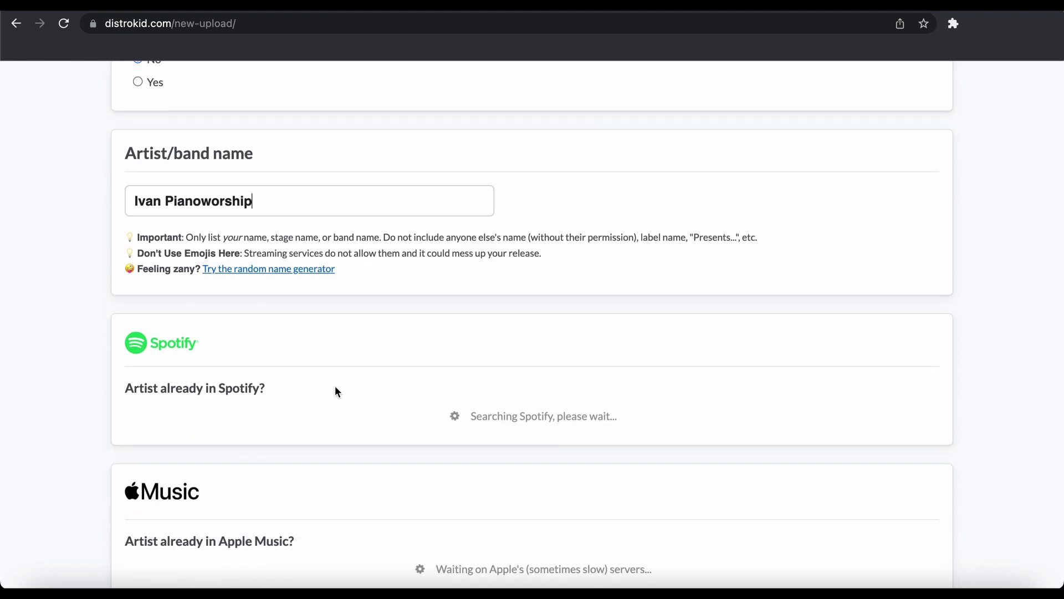
scroll(335, 392, "down", 3)
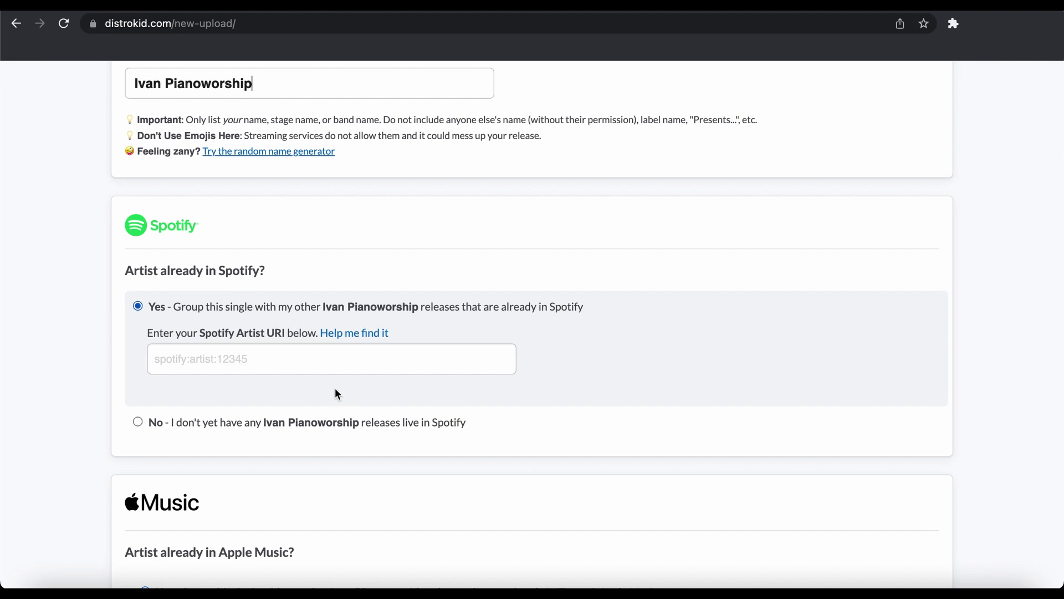
Answer No for existing Spotify, Apple Music and YouTube Music profiles
left_click(151, 431)
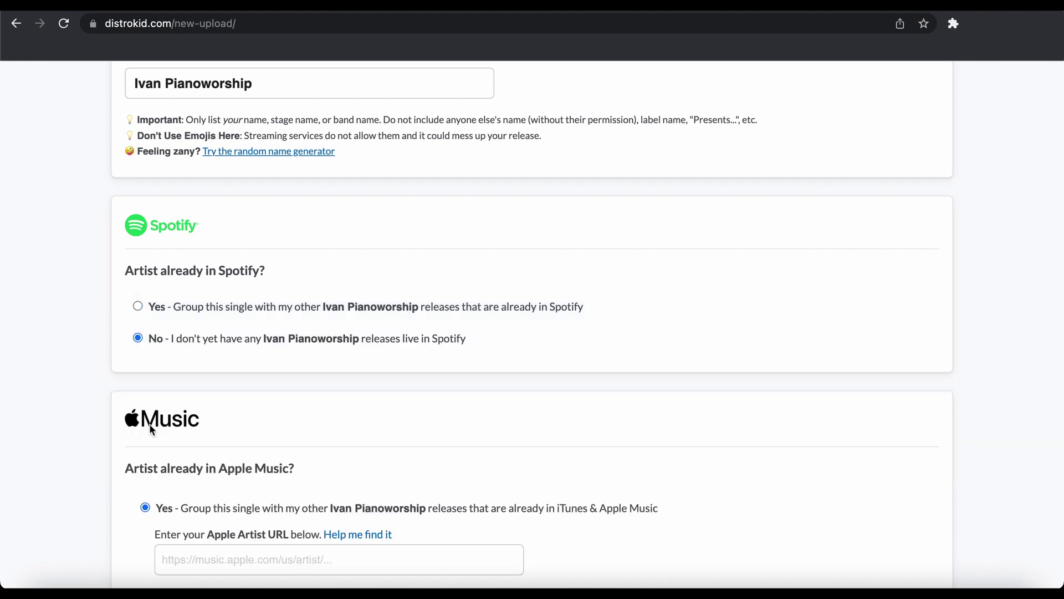
scroll(225, 396, "down", 3)
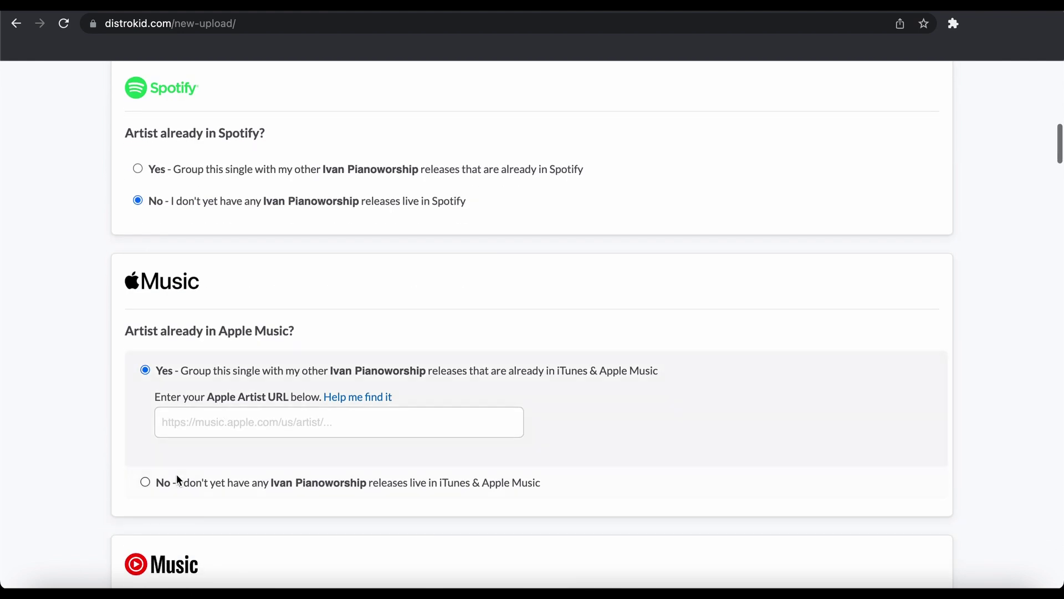
left_click(179, 483)
scroll(218, 494, "down", 2)
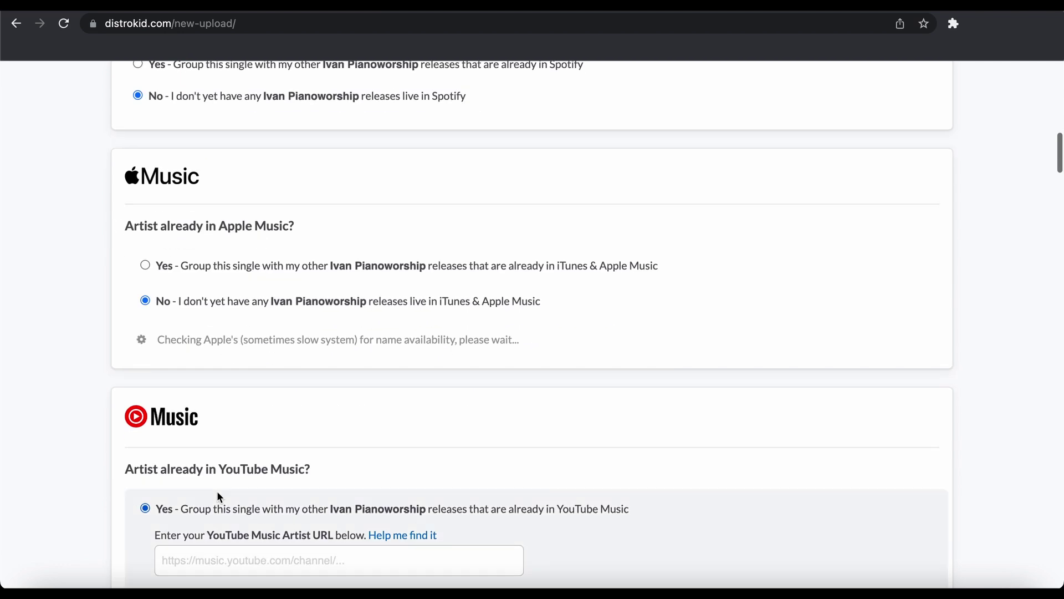
scroll(293, 424, "down", 3)
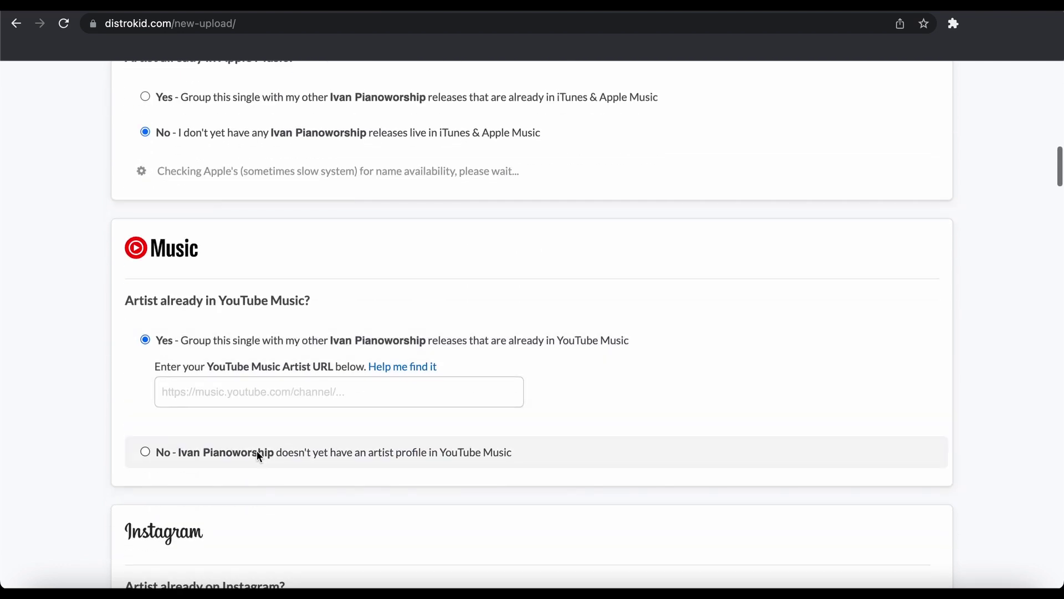
left_click(259, 456)
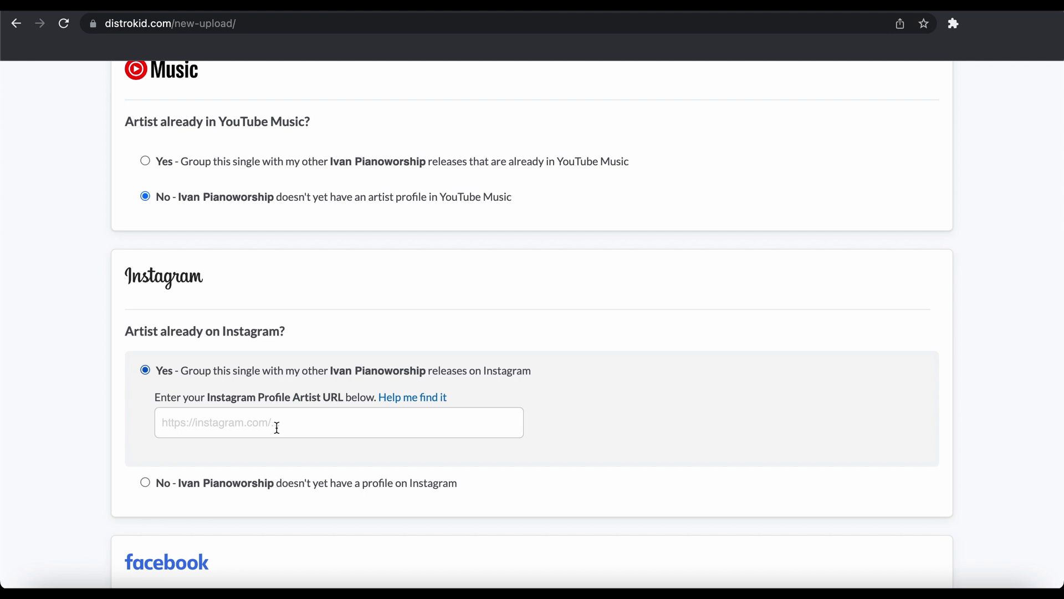
Add the artist's Instagram profile URL
left_click(277, 428)
type("https:/")
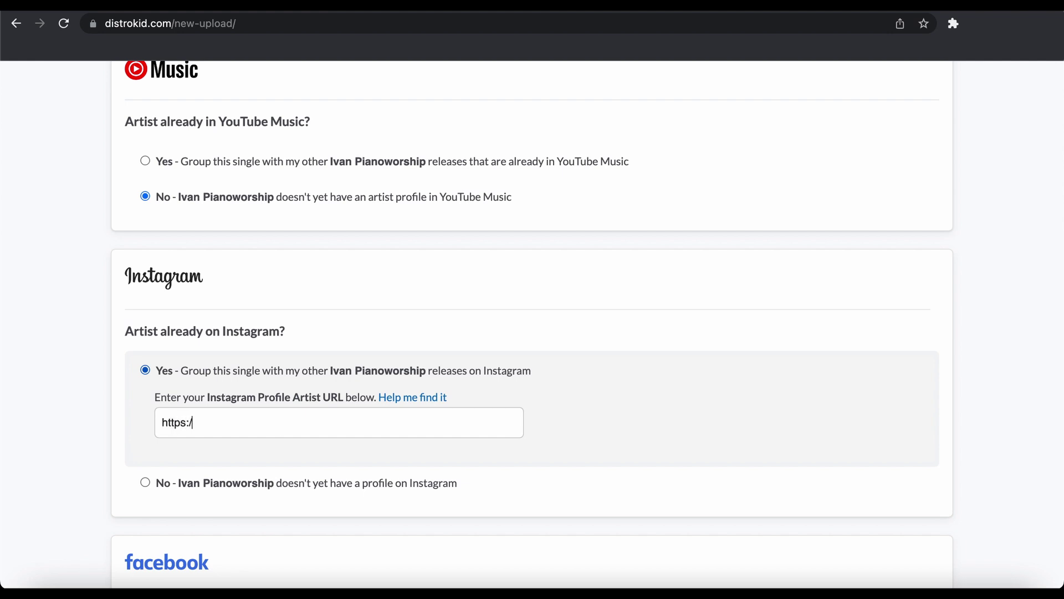
type("/instagram.com/ivanpian")
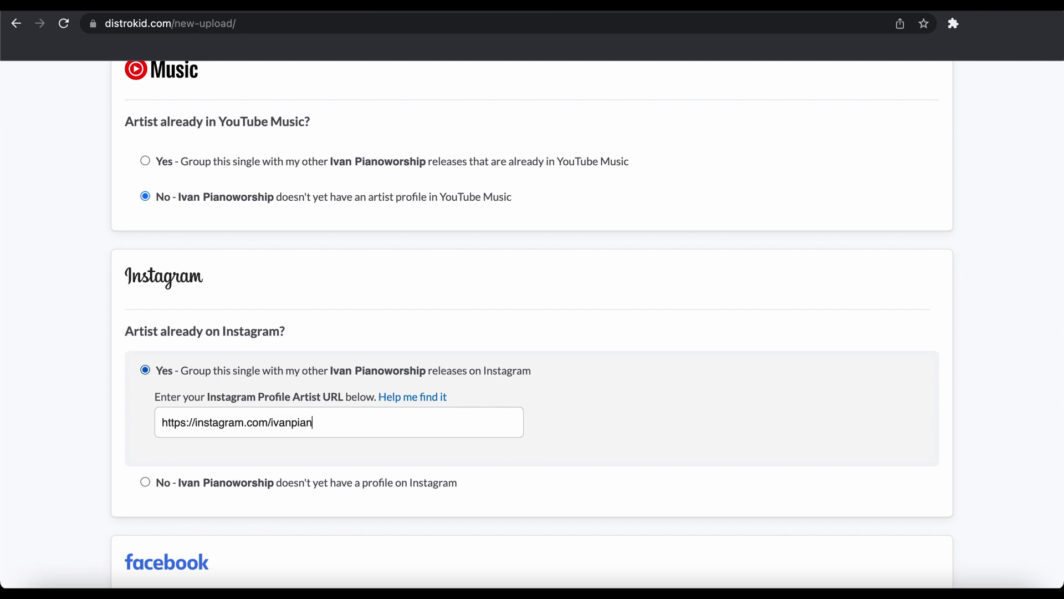
type("oworship/")
scroll(372, 457, "down", 3)
Answer No for a Facebook profile and choose July 7, 2023 as the release date
left_click(198, 466)
scroll(254, 356, "down", 5)
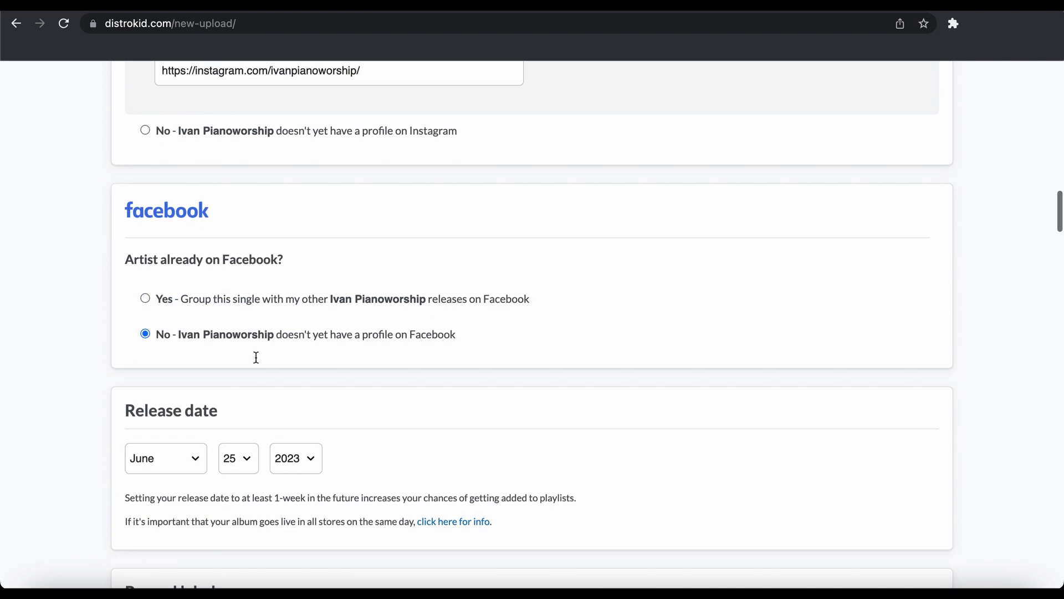
left_click(184, 292)
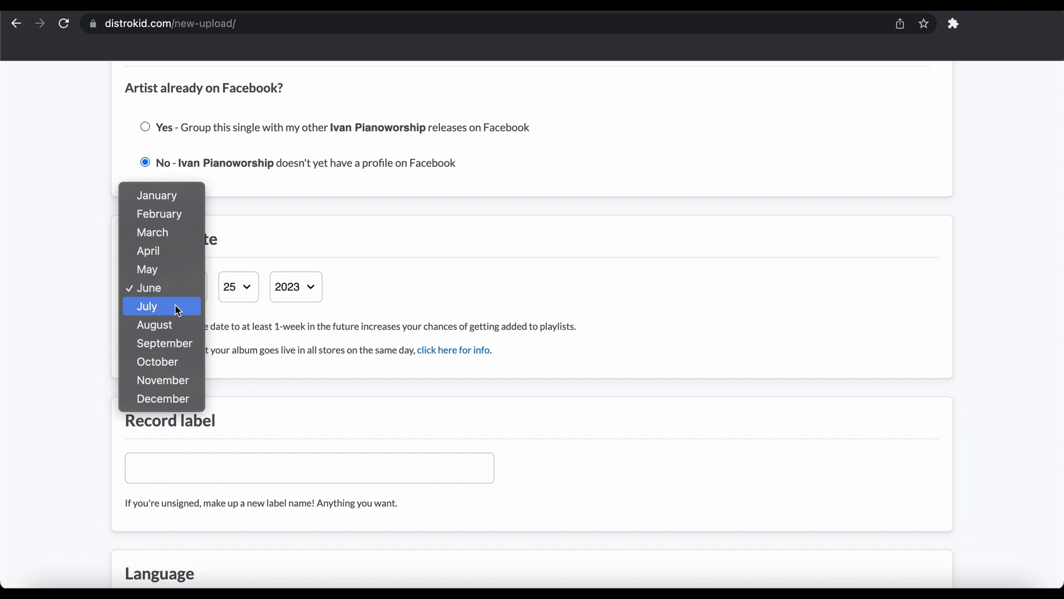
left_click(178, 307)
left_click(248, 295)
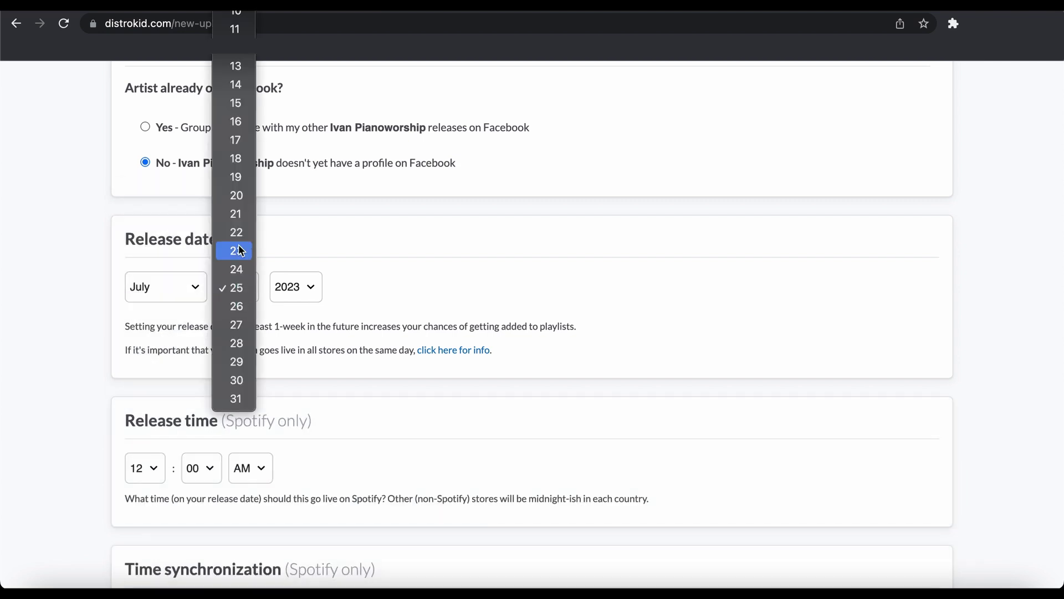
left_click(236, 89)
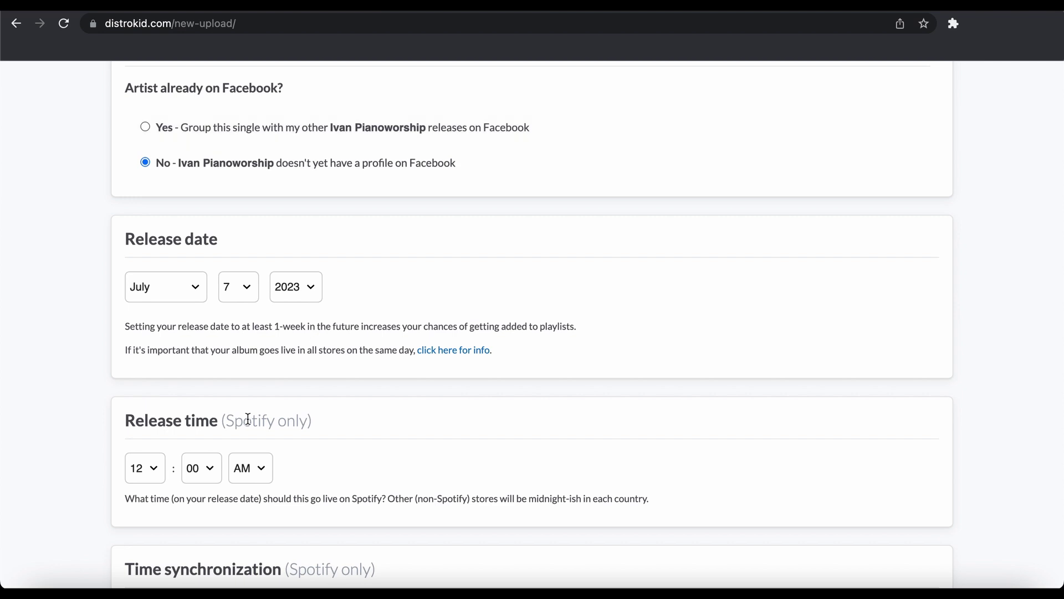
scroll(247, 419, "down", 2)
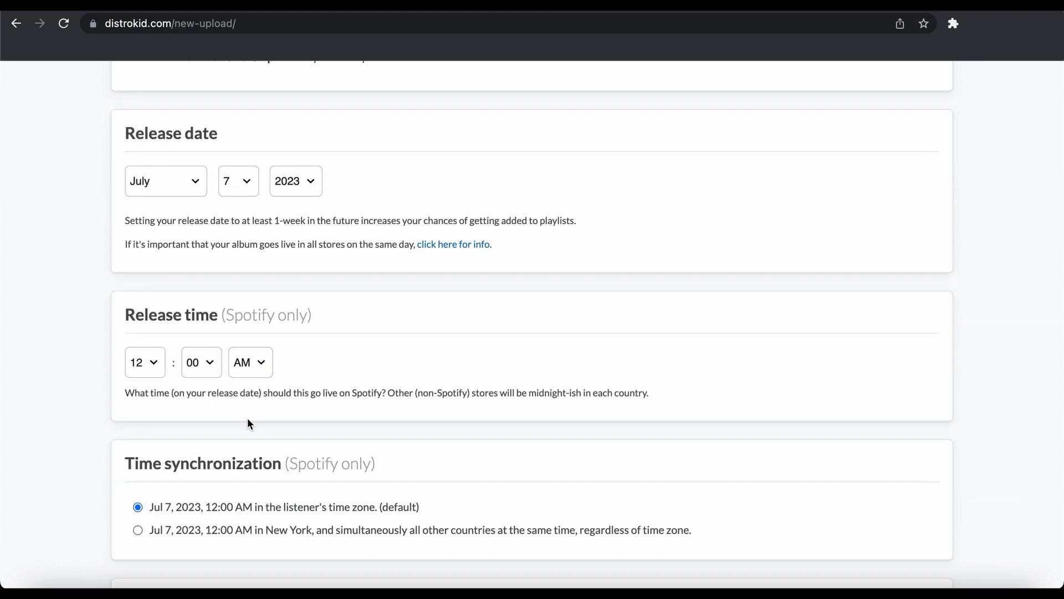
scroll(248, 420, "down", 3)
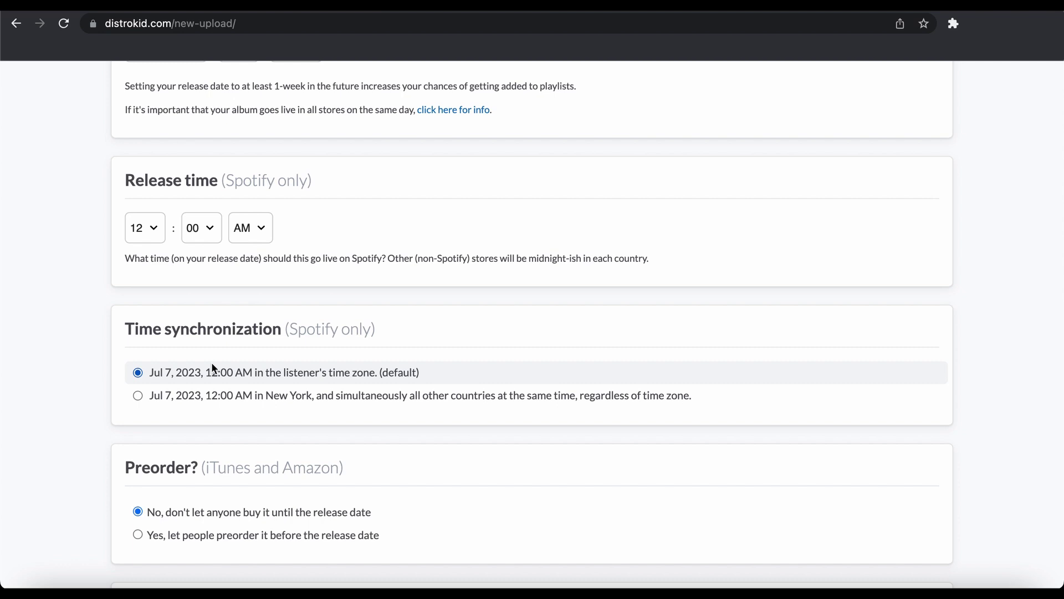
scroll(230, 362, "down", 3)
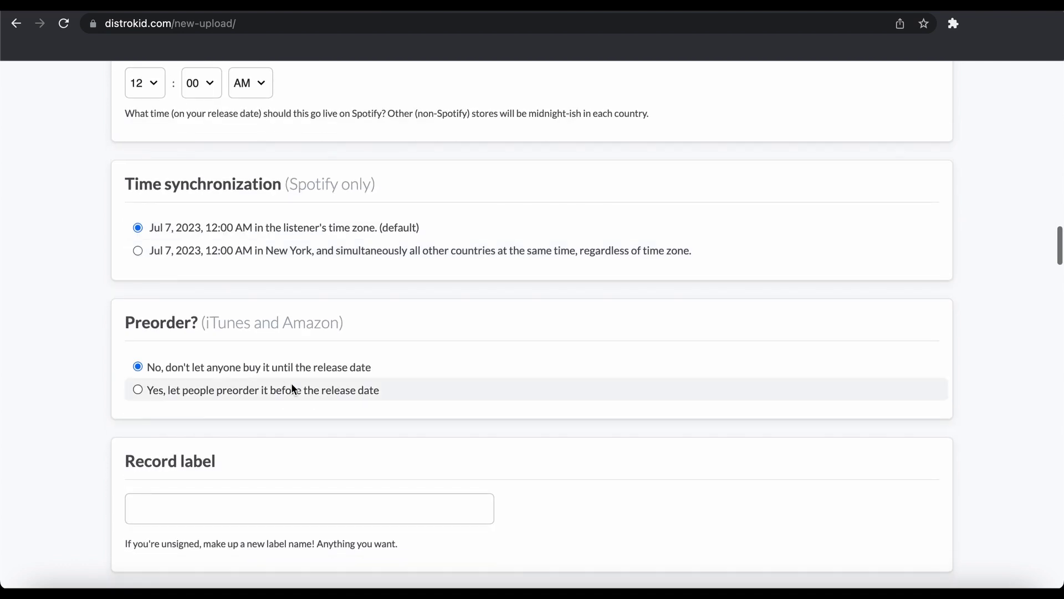
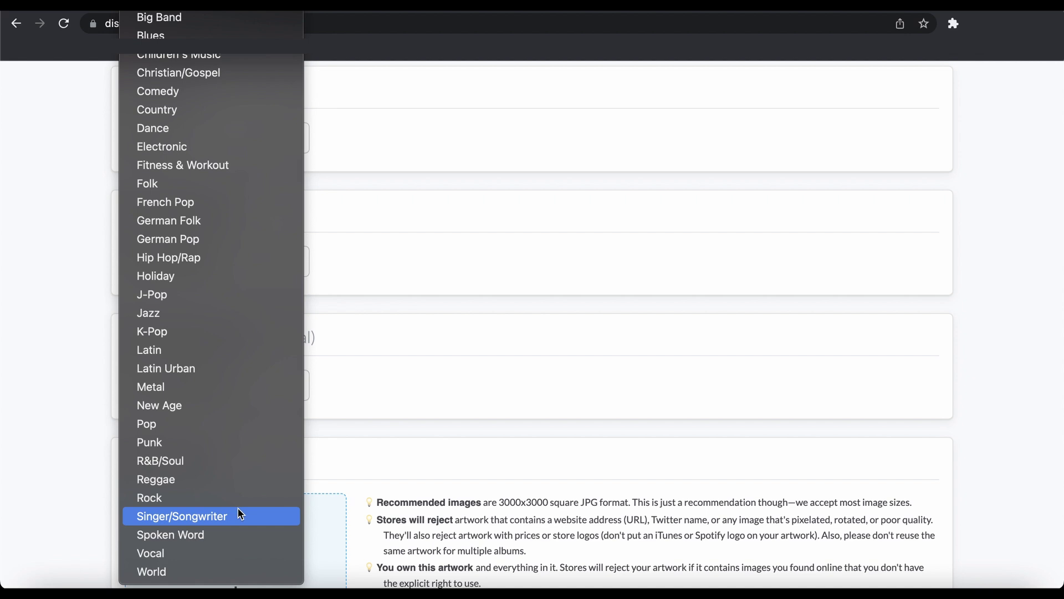
Set the secondary genre to Singer/Songwriter and upload Seasons Cover Art.png from Finder as the album cover
left_click(241, 514)
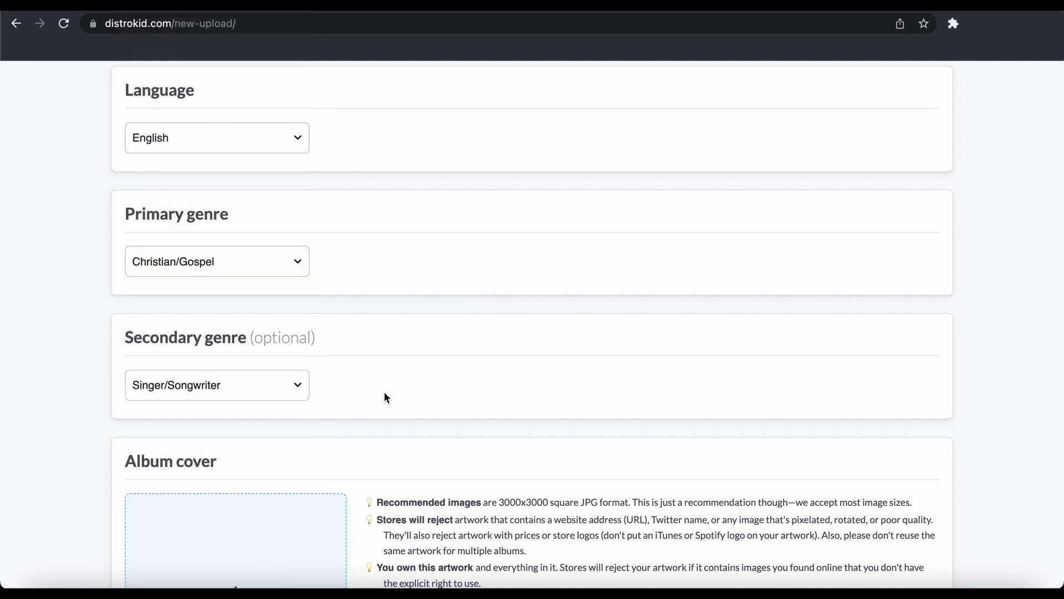
scroll(385, 391, "down", 5)
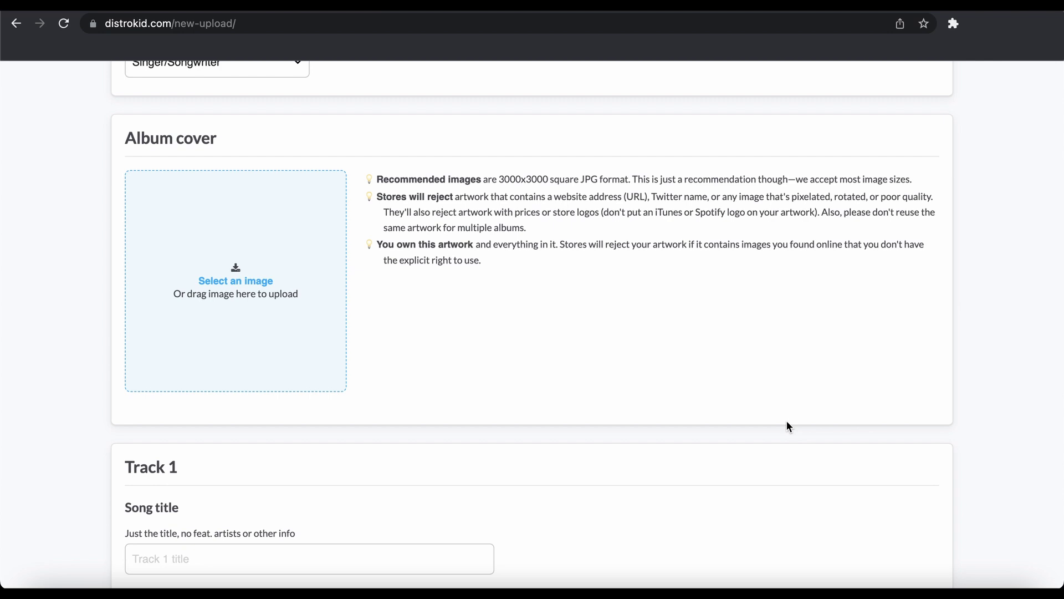
left_click(41, 592)
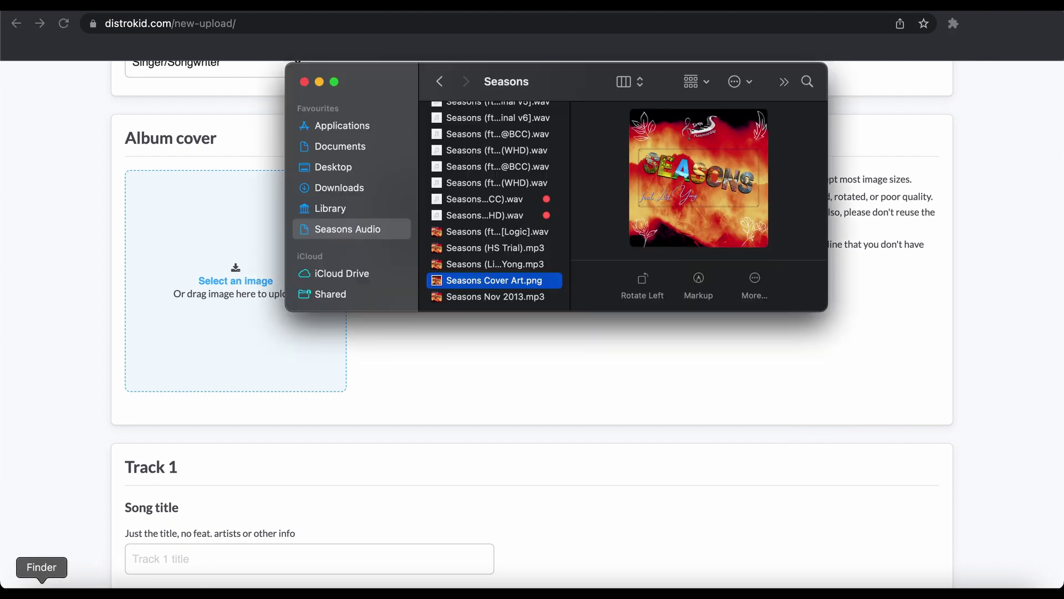
scroll(514, 213, "up", 3)
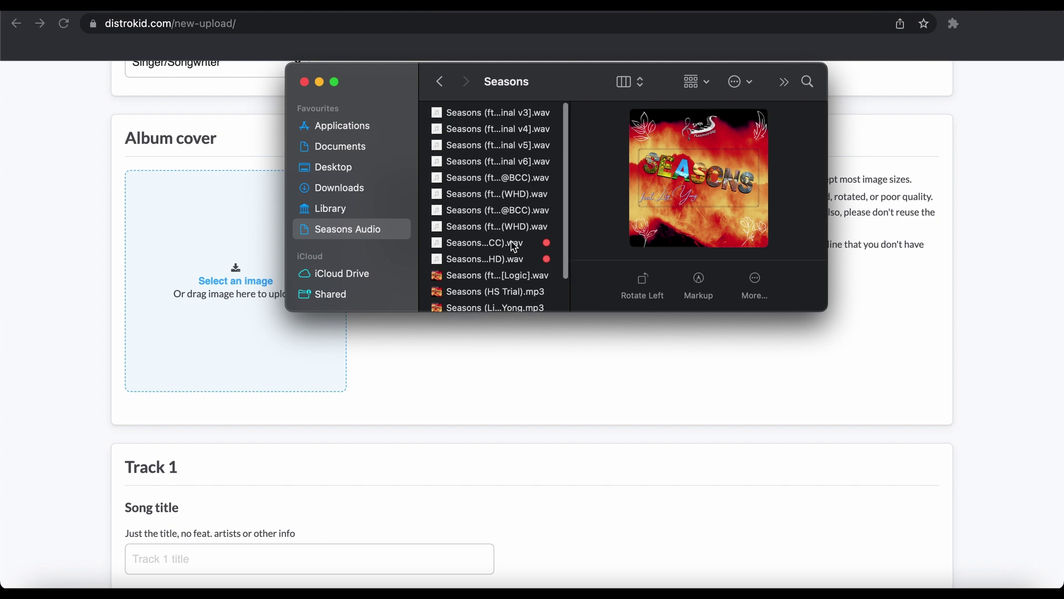
scroll(511, 245, "down", 3)
scroll(515, 207, "up", 3)
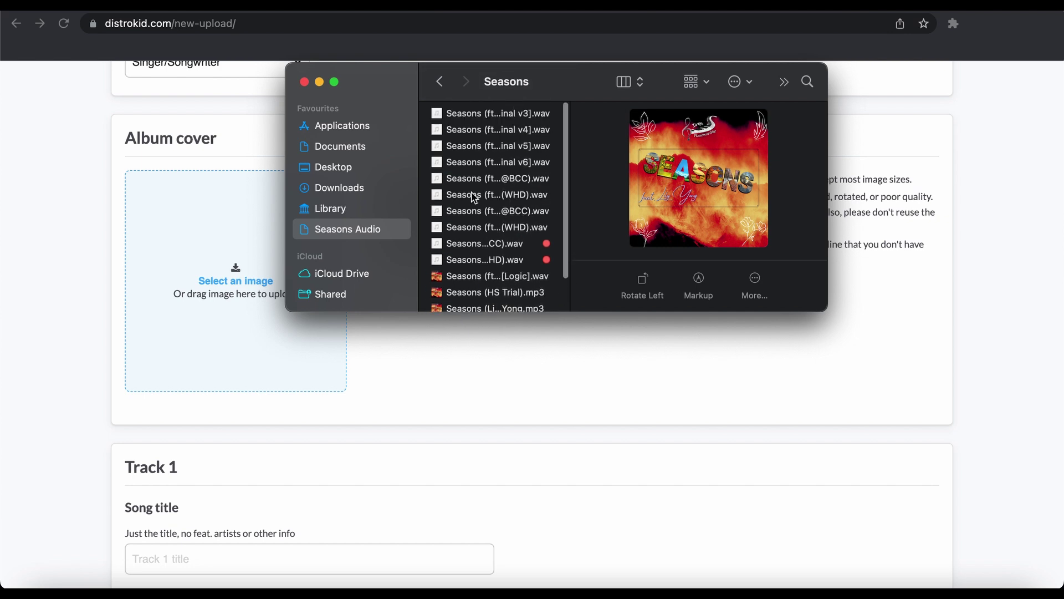
scroll(478, 211, "down", 3)
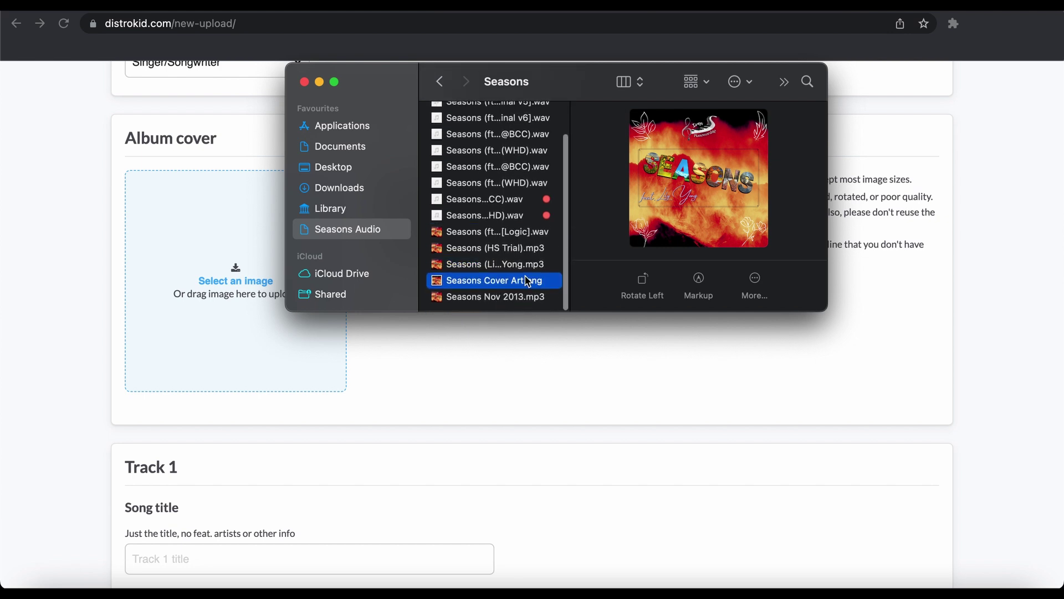
left_click_drag(523, 288, 255, 323)
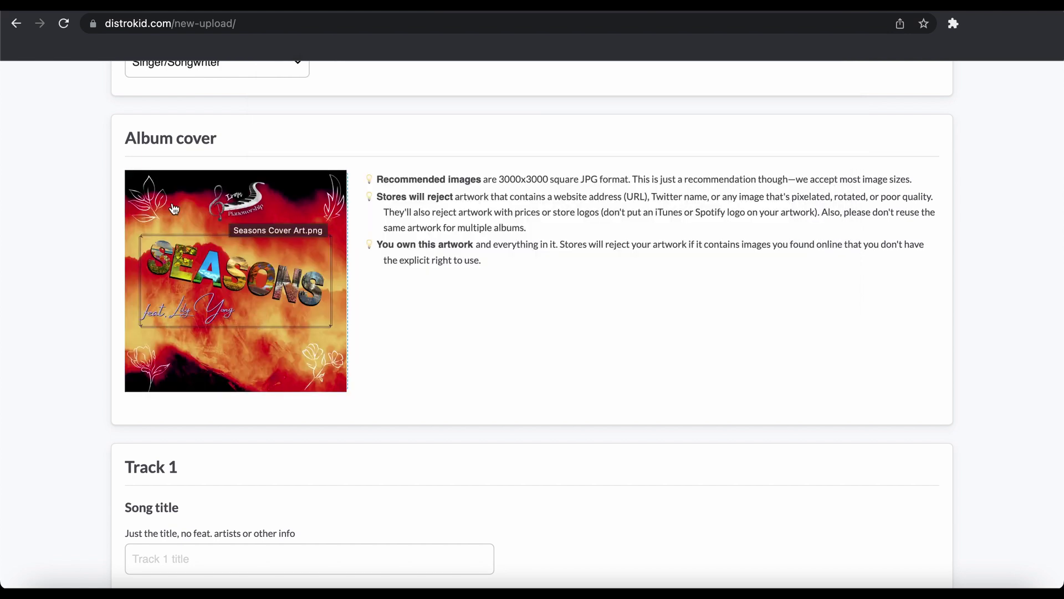
Enter 'Seasons' as Track 1's song title
scroll(454, 373, "down", 5)
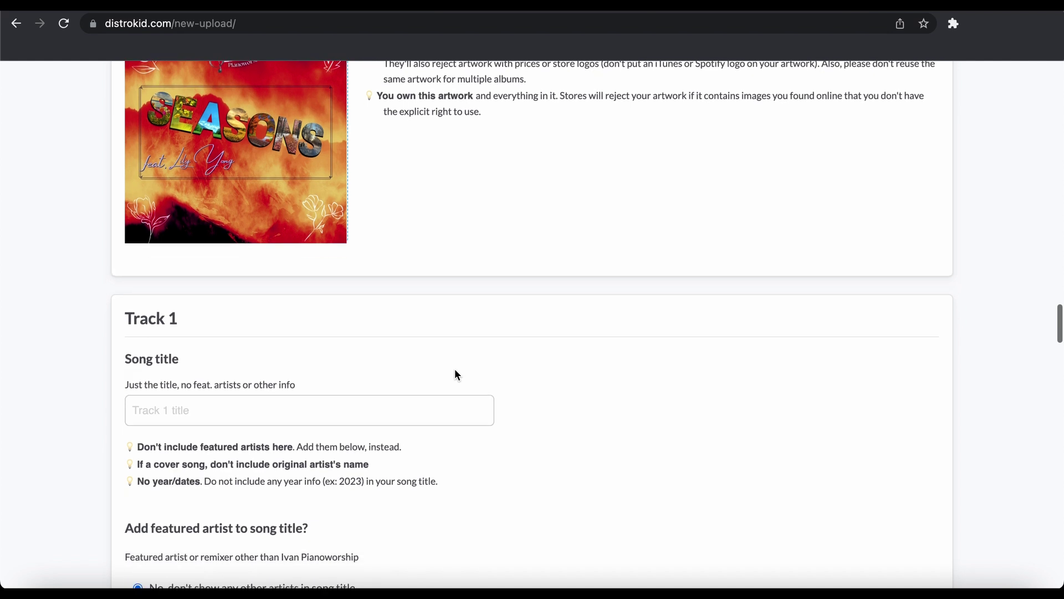
left_click(316, 275)
type("Seasons")
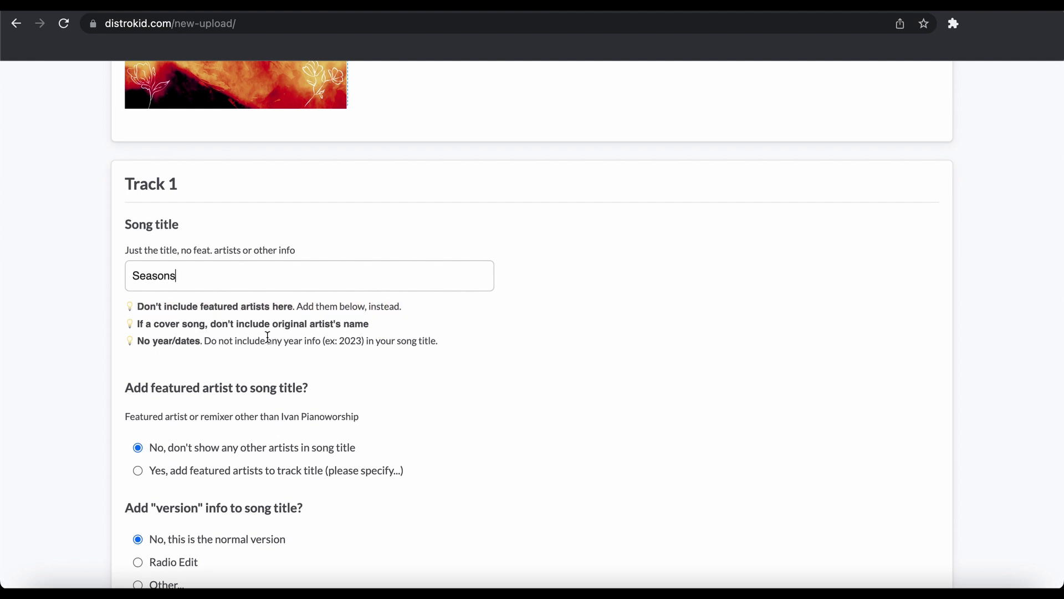
Choose to add featured artists and enter the featured artist's name
scroll(222, 376, "down", 2)
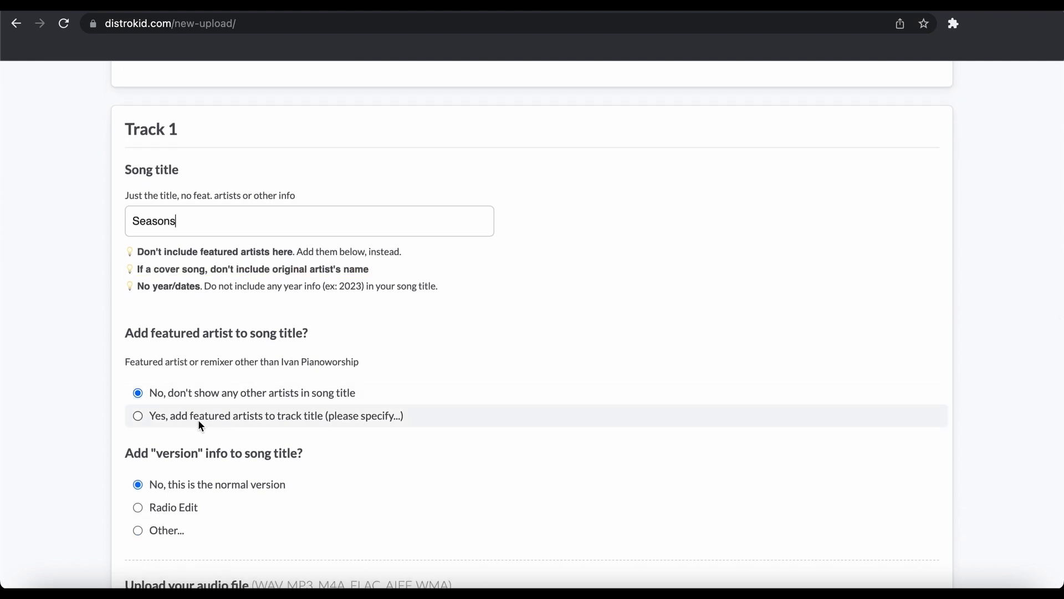
scroll(184, 455, "down", 2)
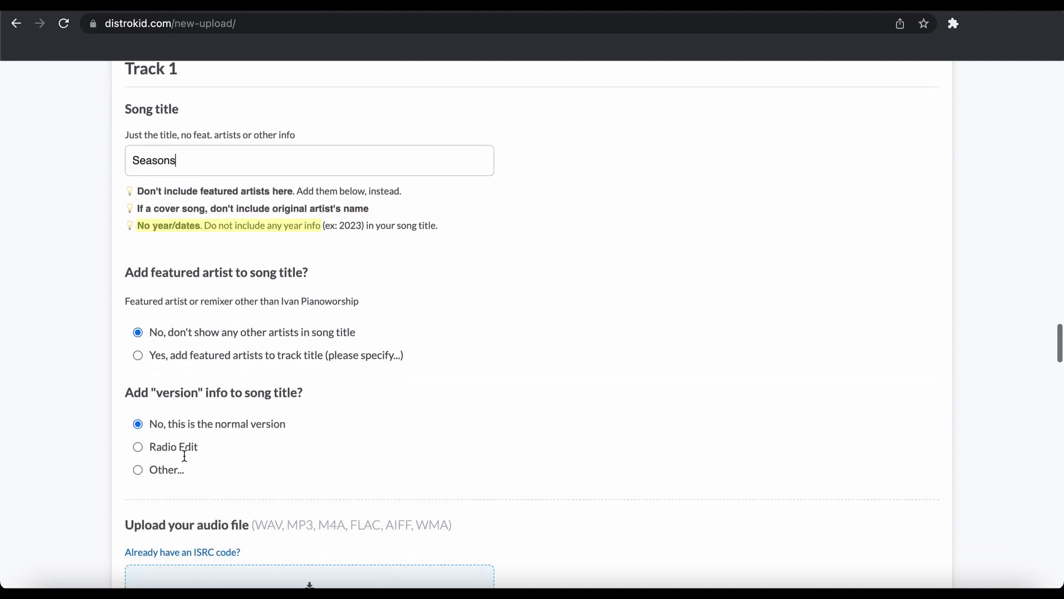
left_click(214, 358)
left_click(255, 392)
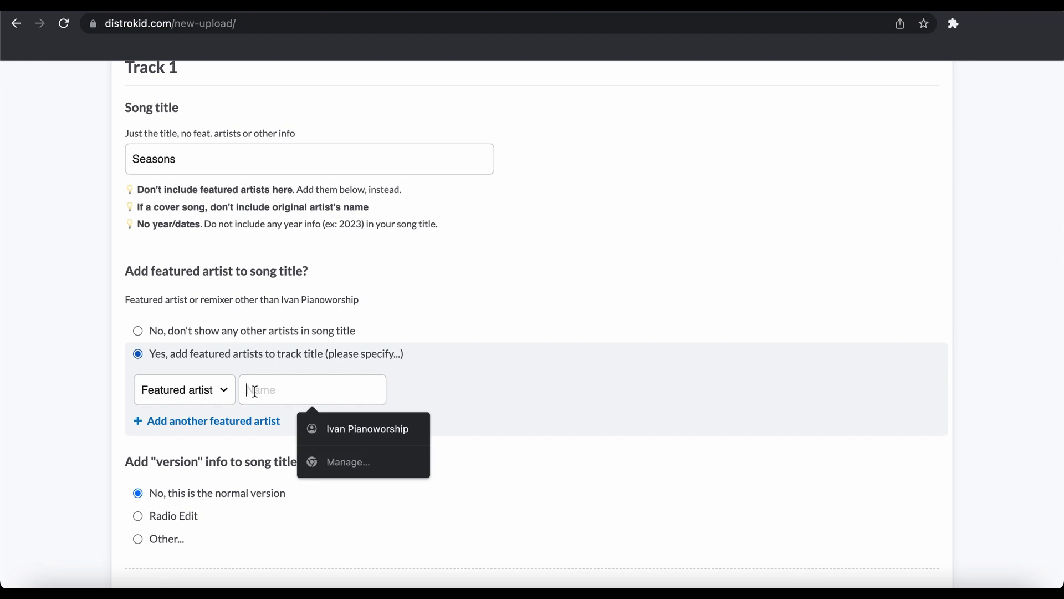
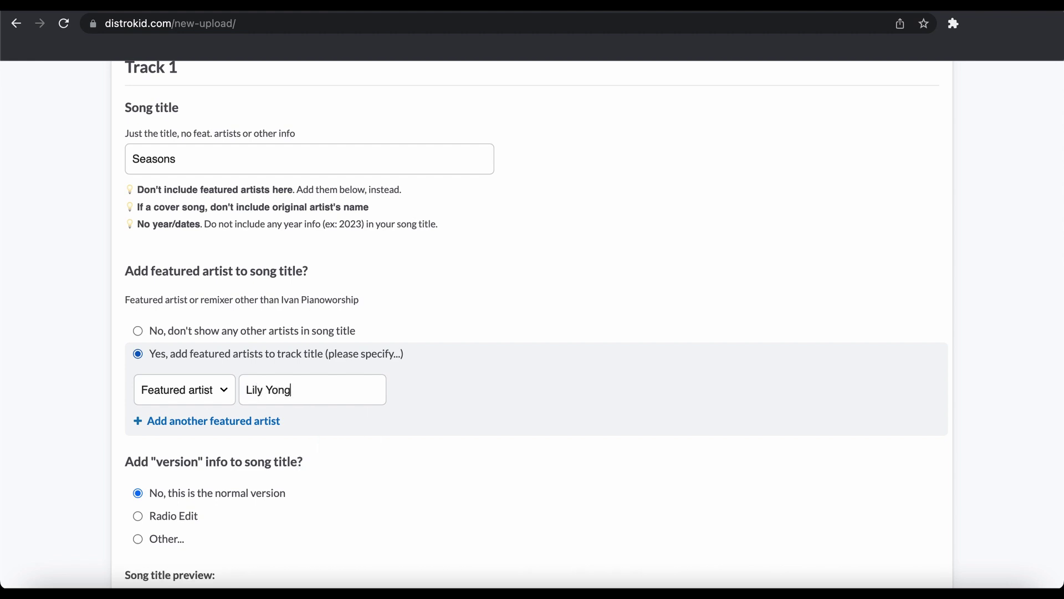
scroll(396, 499, "down", 2)
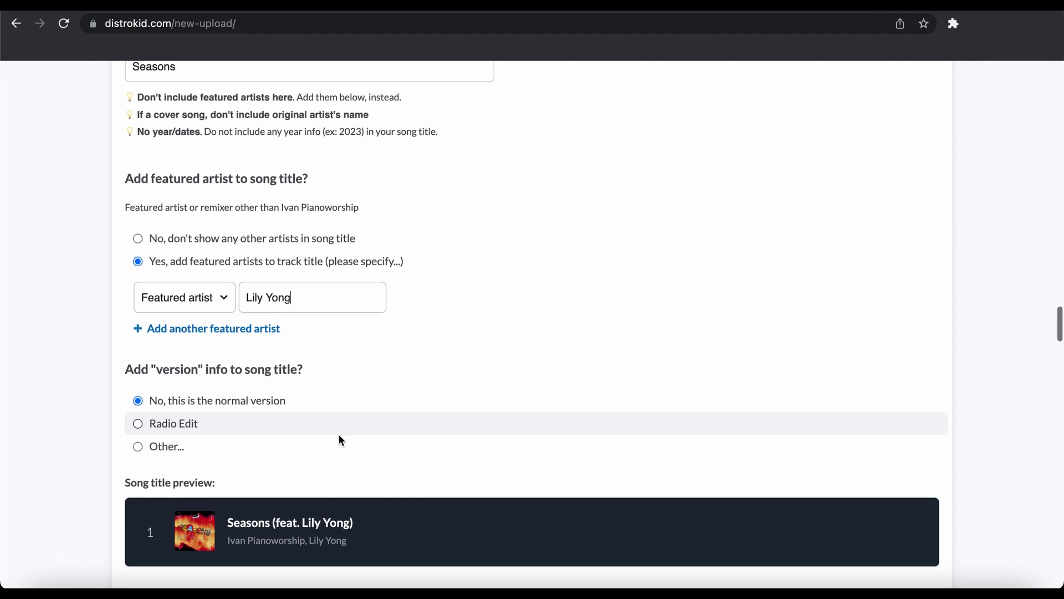
scroll(341, 439, "down", 3)
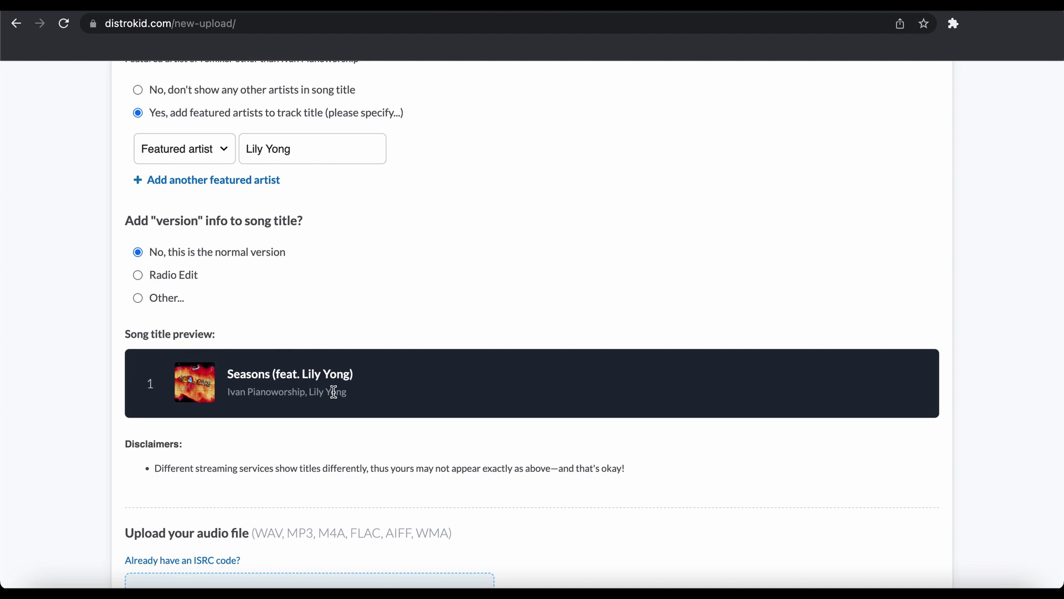
Drag the mastered Seasons WAV file from Finder into Track 1's audio upload area
scroll(353, 435, "up", 1)
scroll(355, 437, "down", 4)
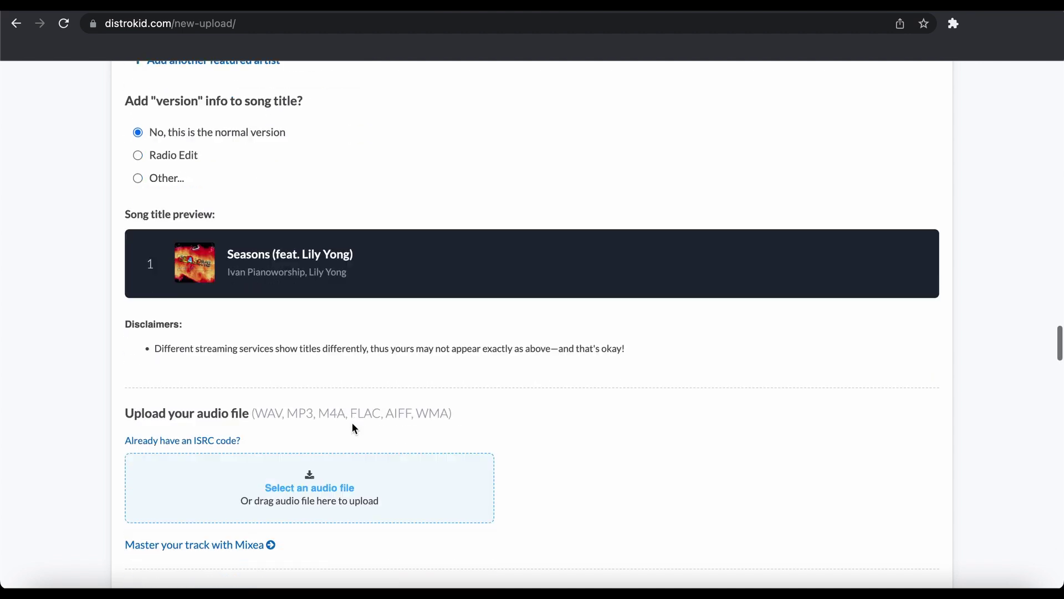
scroll(354, 430, "down", 1)
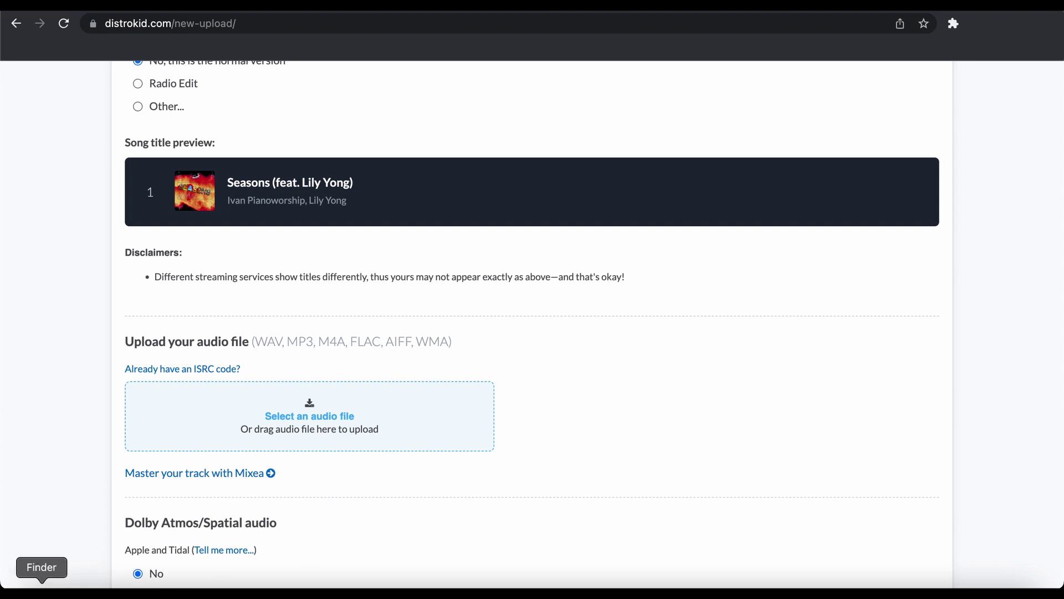
left_click(40, 588)
scroll(501, 208, "up", 1)
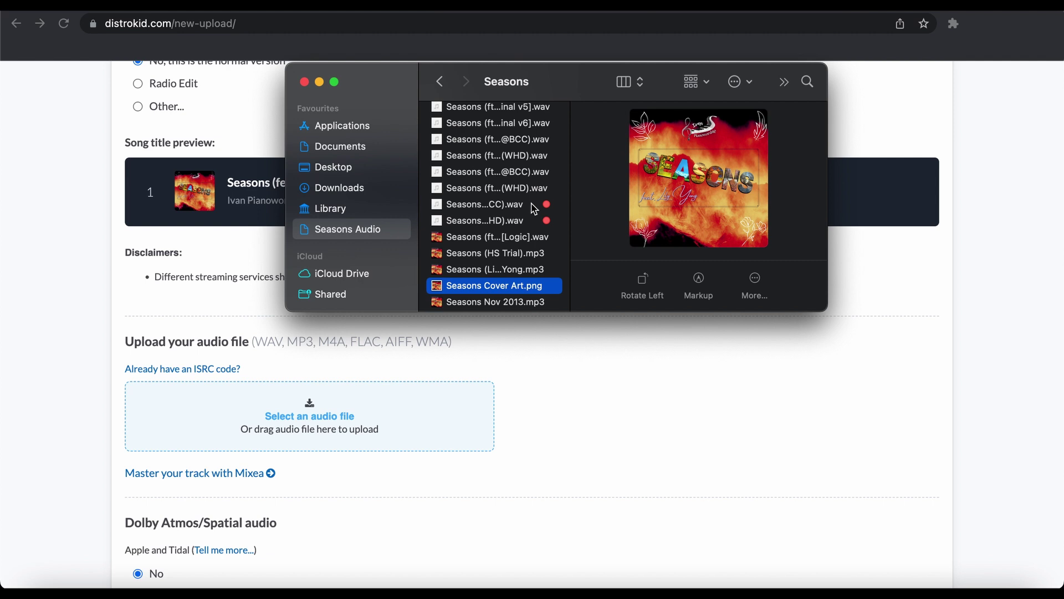
scroll(533, 209, "up", 3)
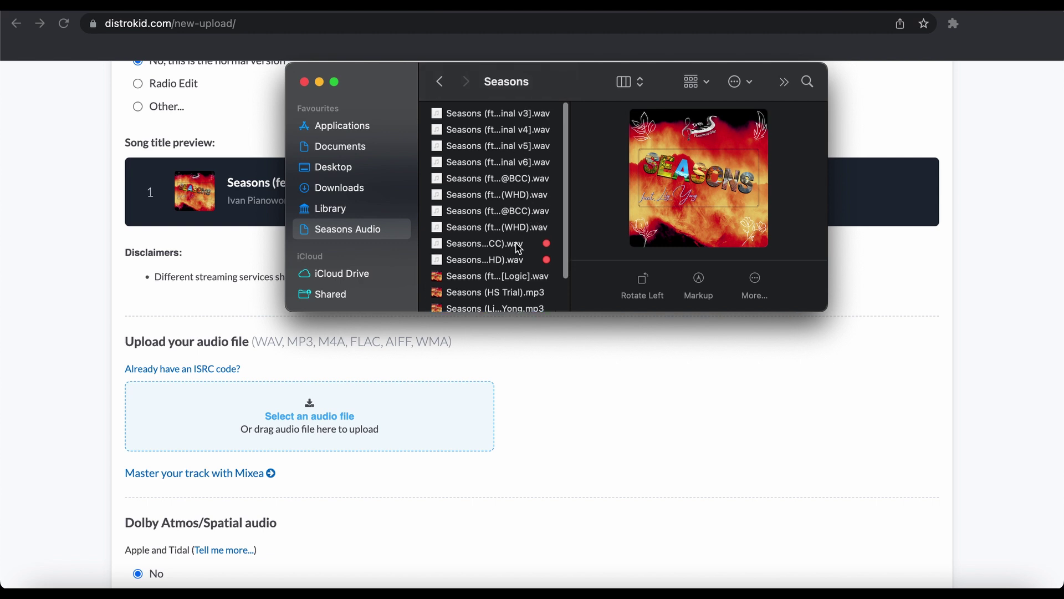
left_click(517, 245)
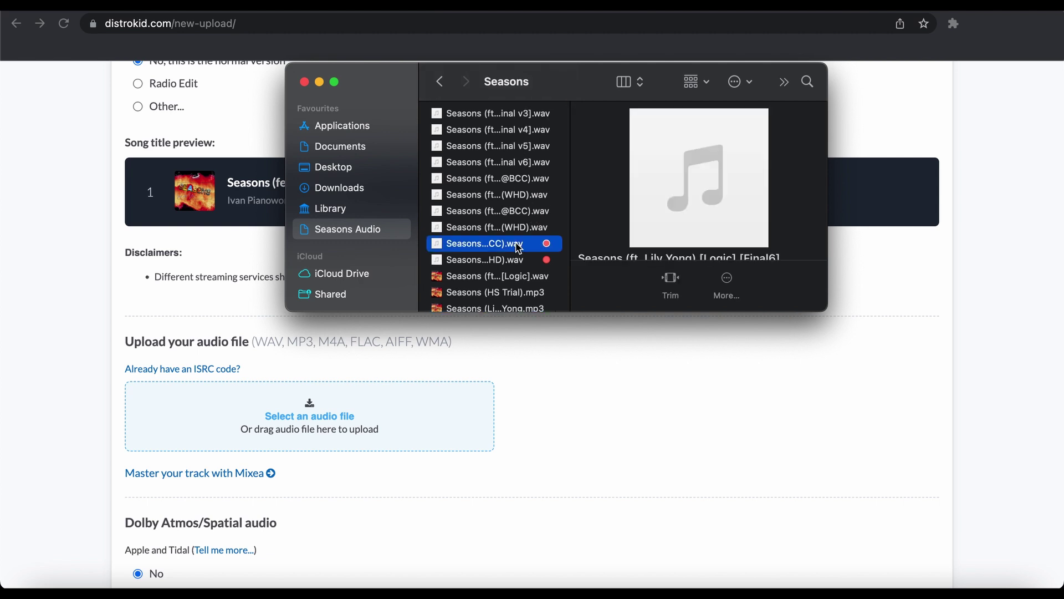
scroll(592, 253, "down", 1)
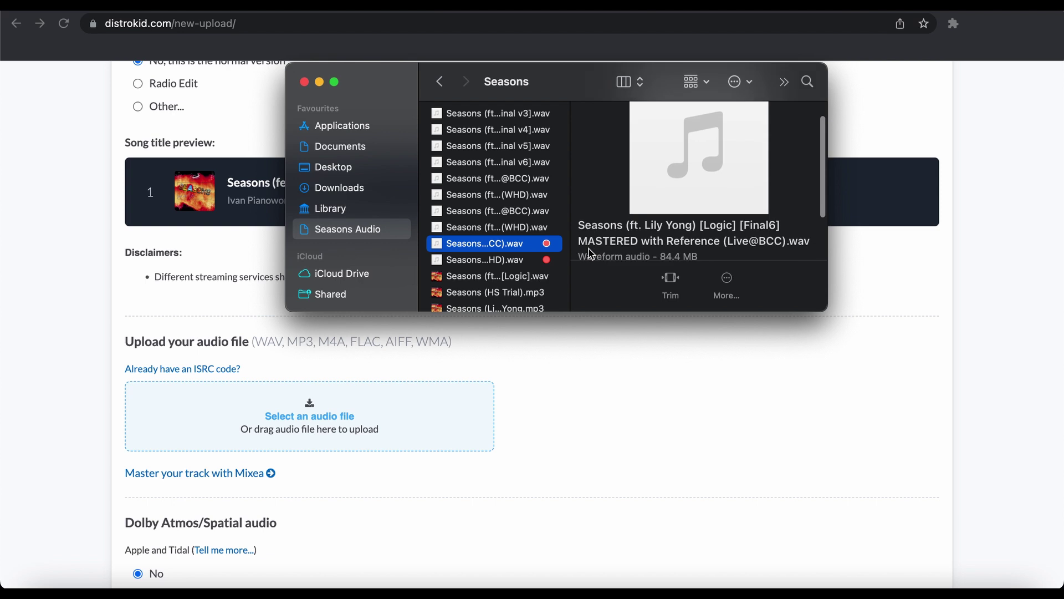
left_click_drag(500, 251, 322, 408)
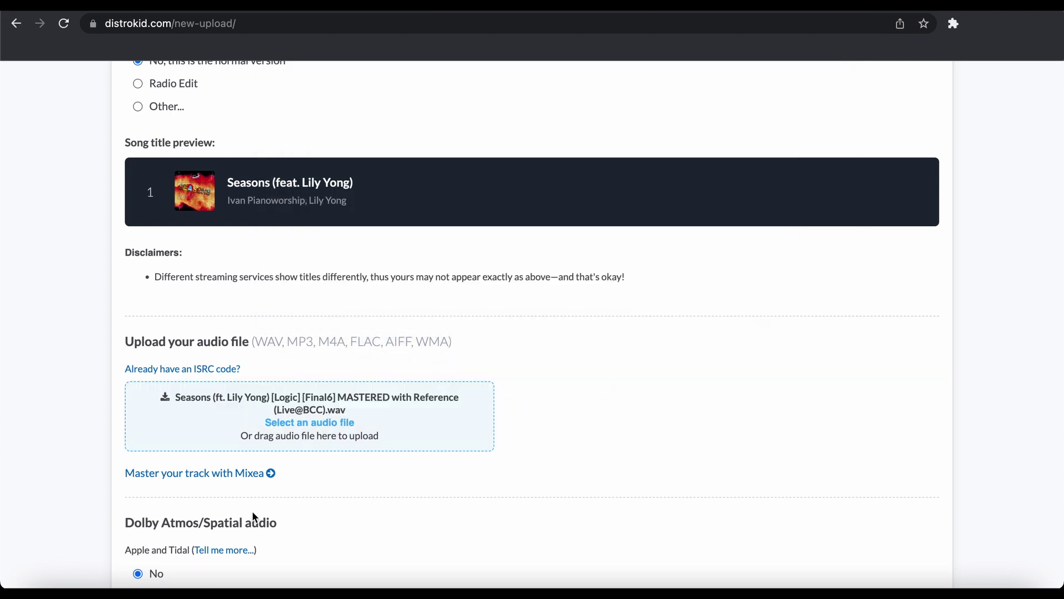
scroll(254, 514, "down", 2)
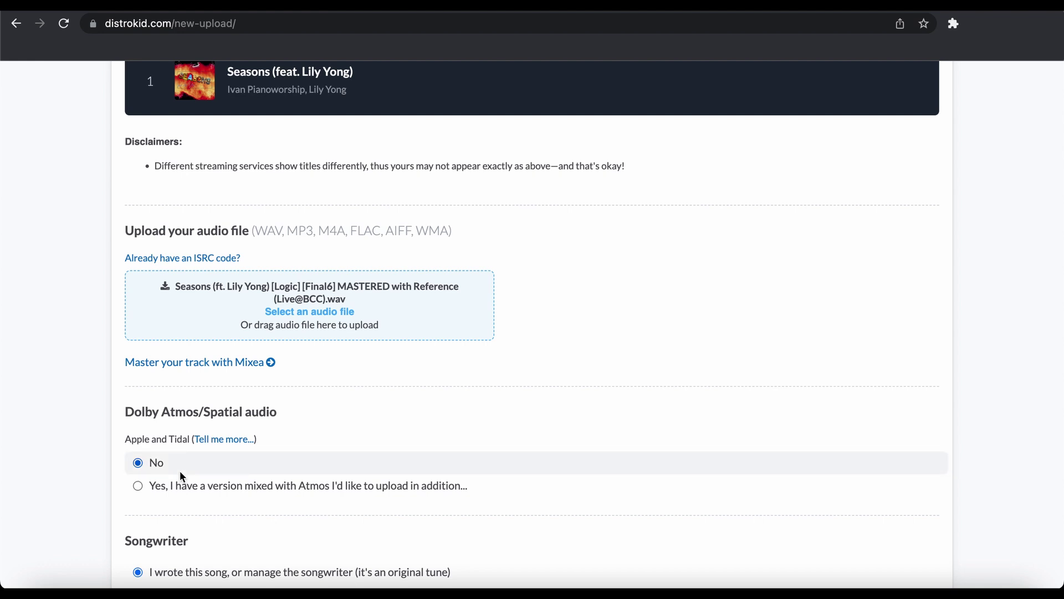
Mark Track 1 as a cover song by another artist and review the cover-song terms
scroll(179, 470, "down", 3)
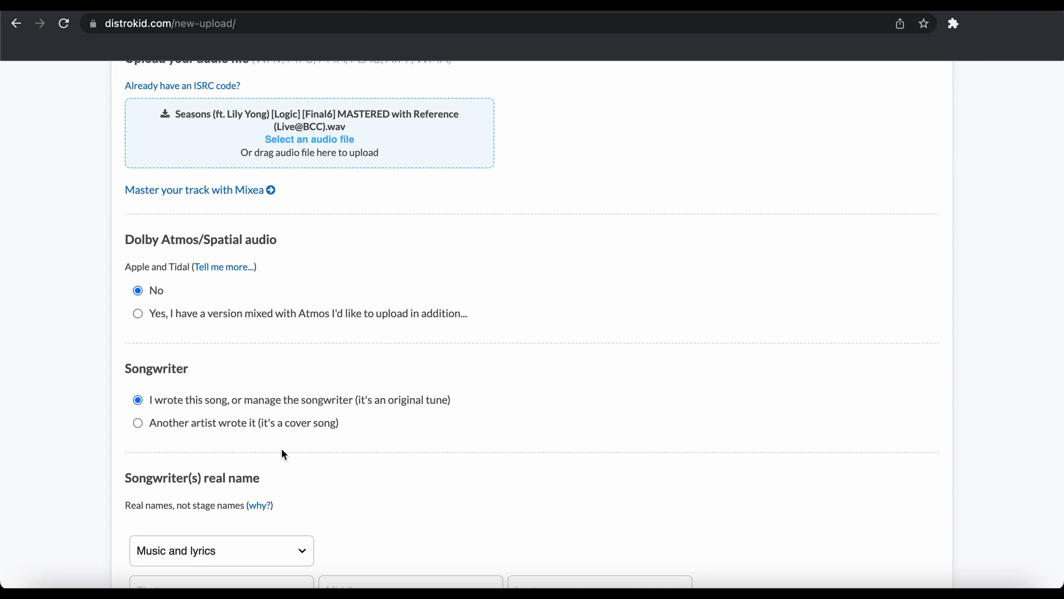
scroll(281, 448, "down", 3)
left_click(206, 336)
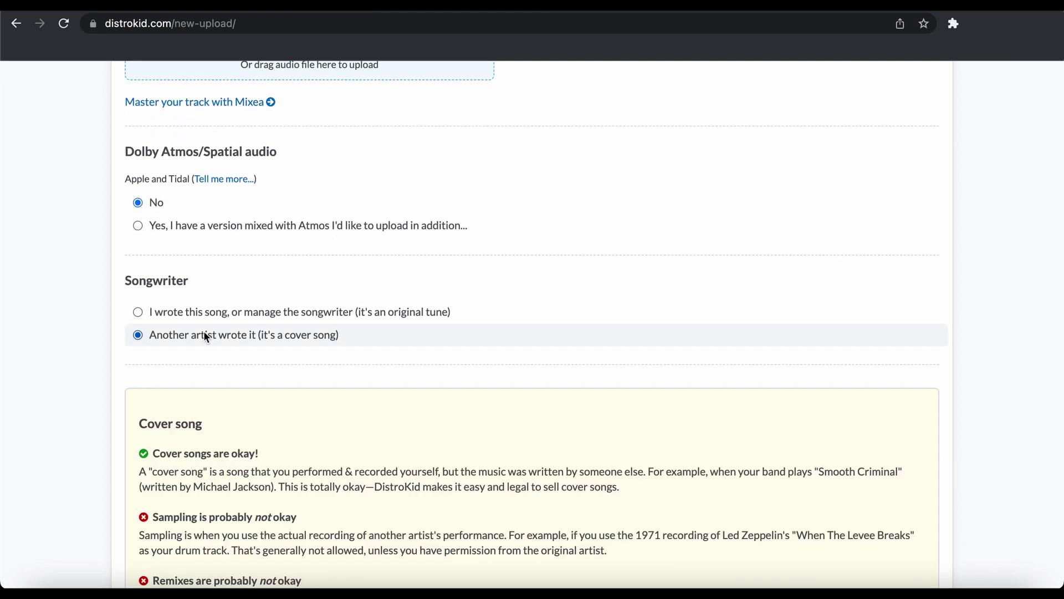
scroll(235, 391, "down", 6)
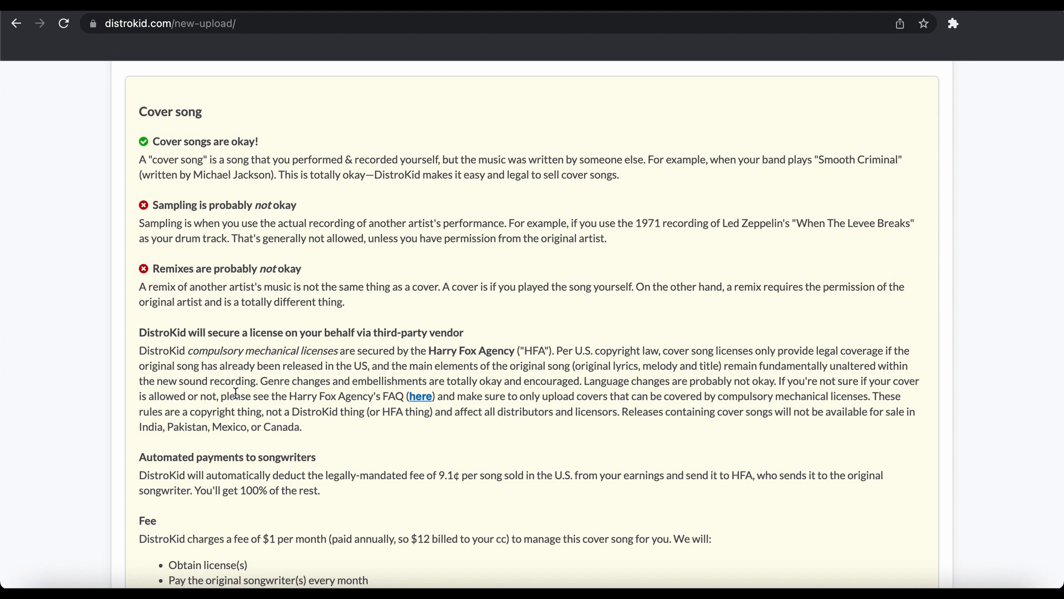
scroll(235, 393, "down", 3)
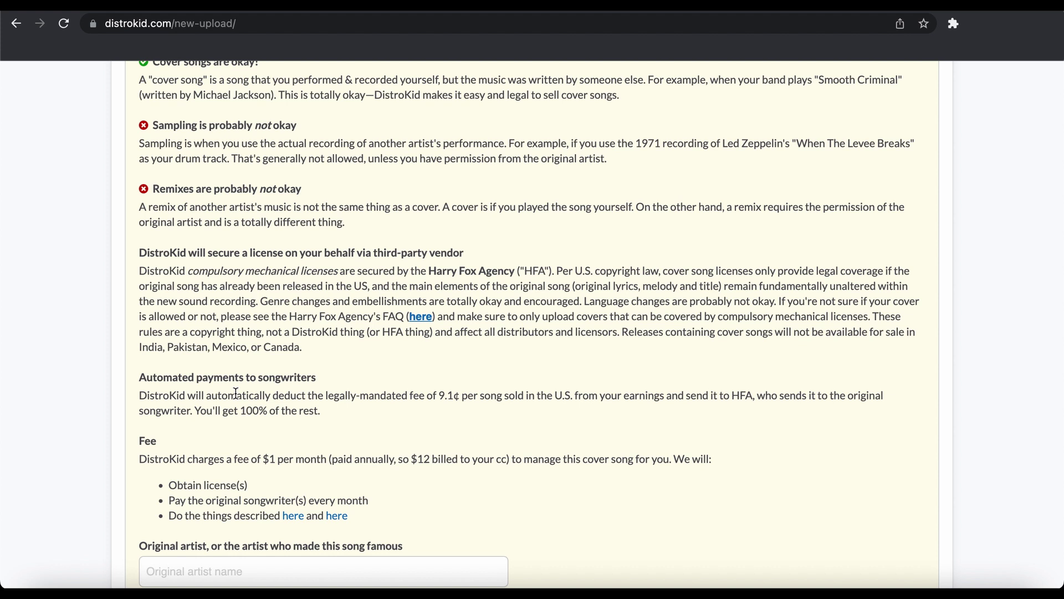
scroll(236, 393, "up", 2)
scroll(300, 416, "down", 5)
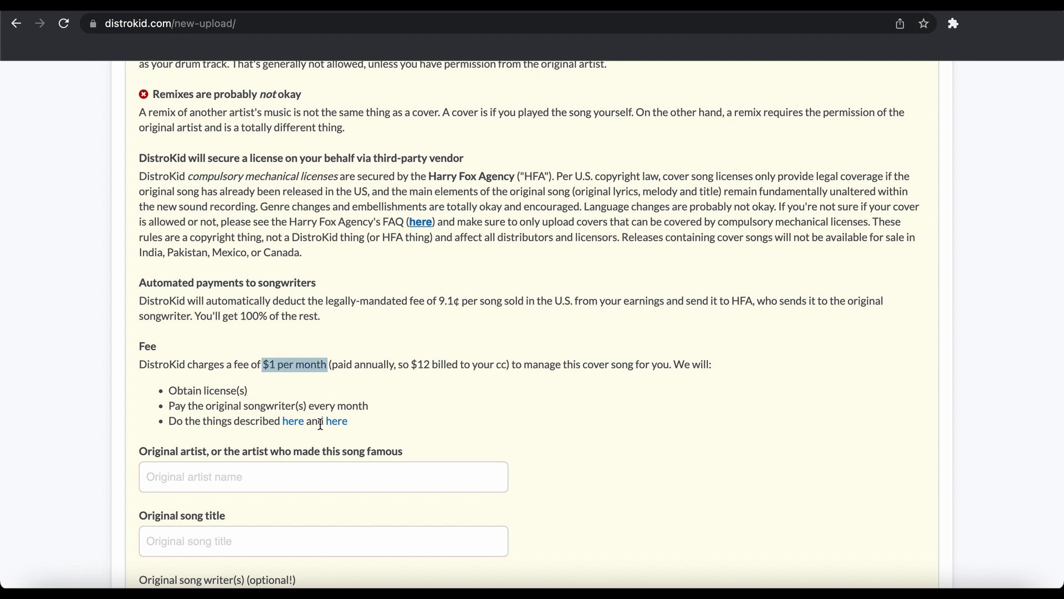
scroll(293, 532, "down", 5)
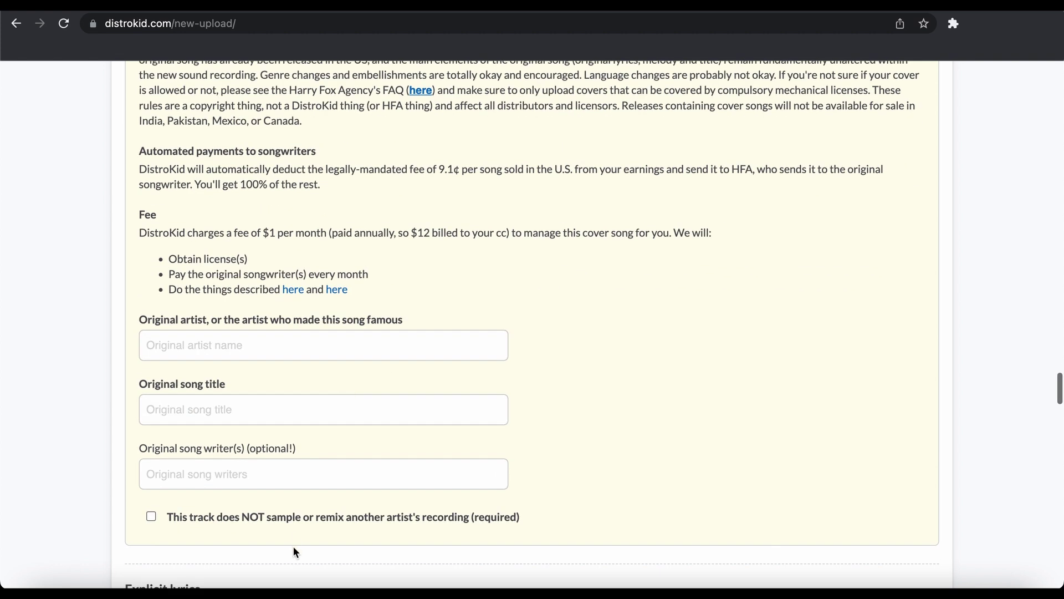
scroll(294, 535, "up", 10)
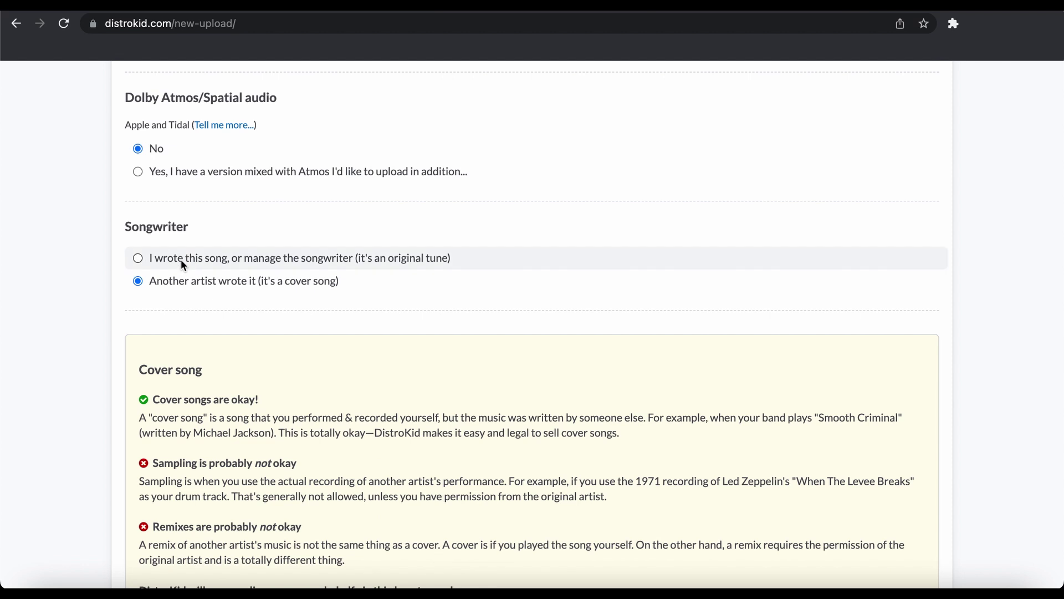
Switch Track 1 to an original song and enter the songwriter's real name
left_click(181, 258)
scroll(225, 443, "down", 2)
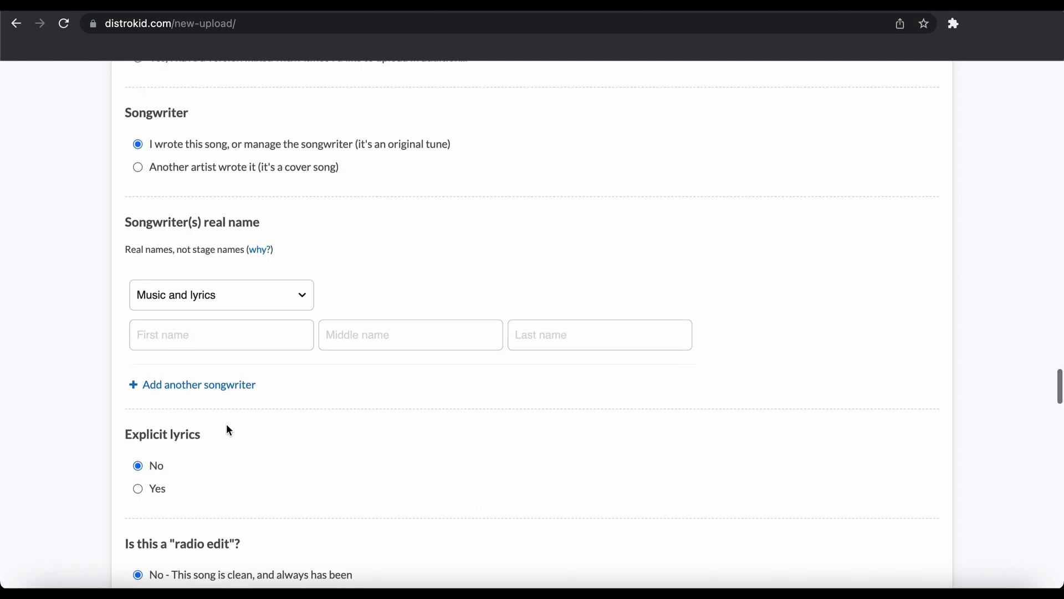
left_click(224, 334)
scroll(322, 459, "down", 1)
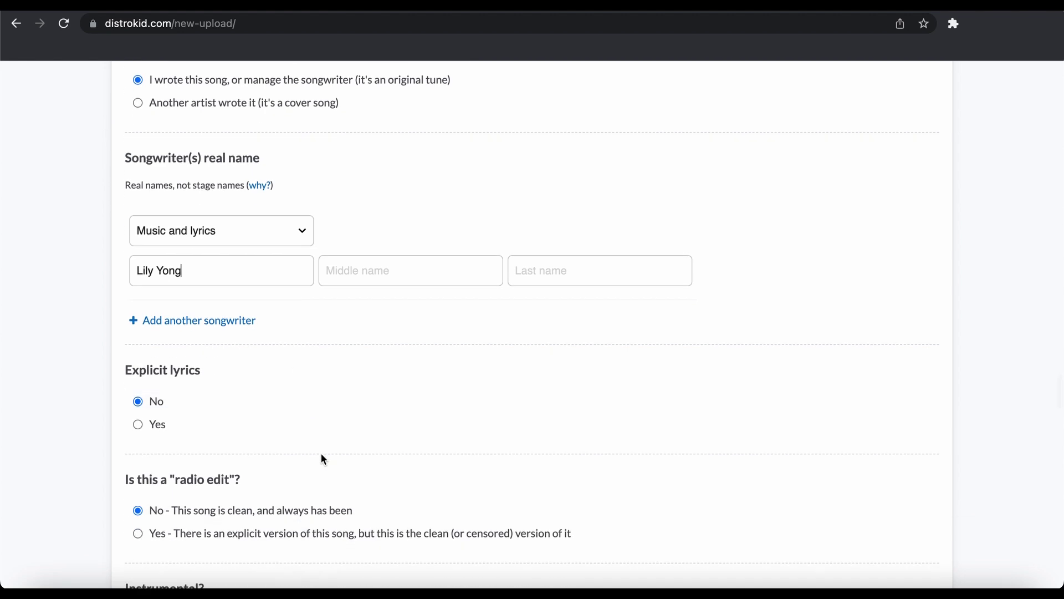
scroll(325, 460, "down", 2)
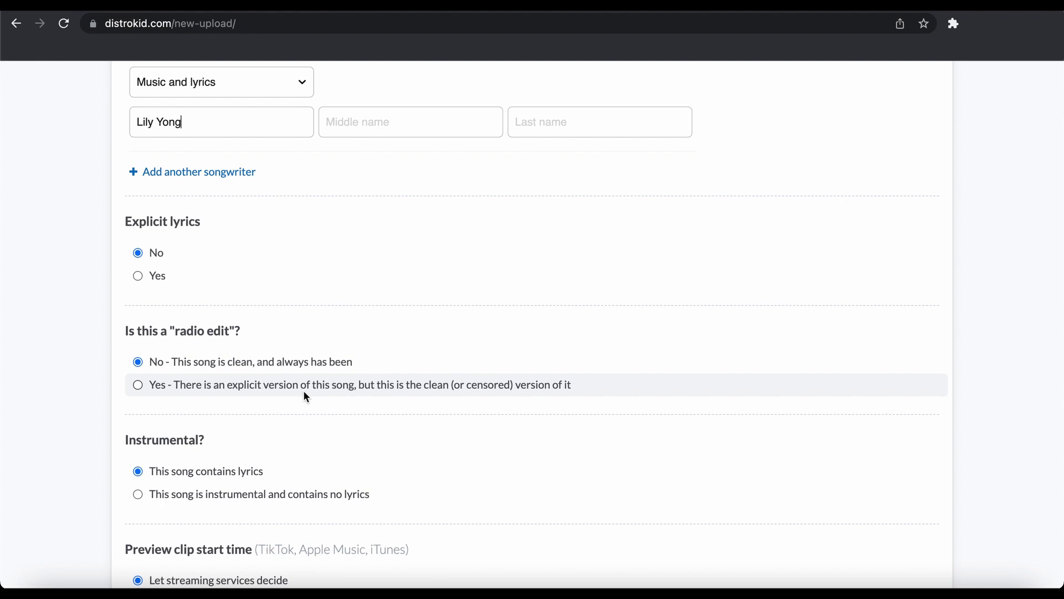
scroll(306, 397, "down", 1)
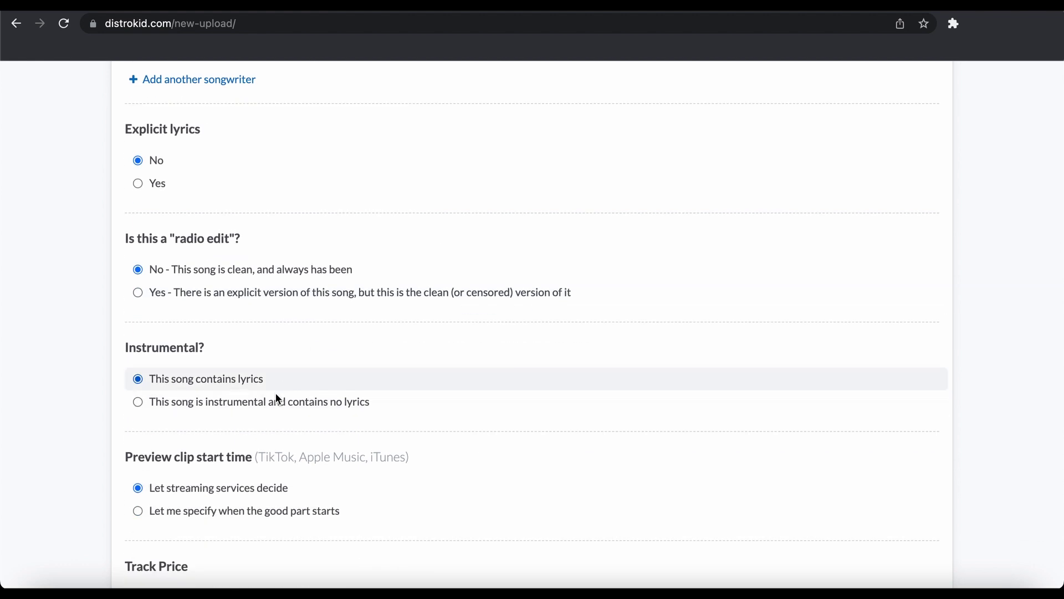
scroll(213, 535, "down", 2)
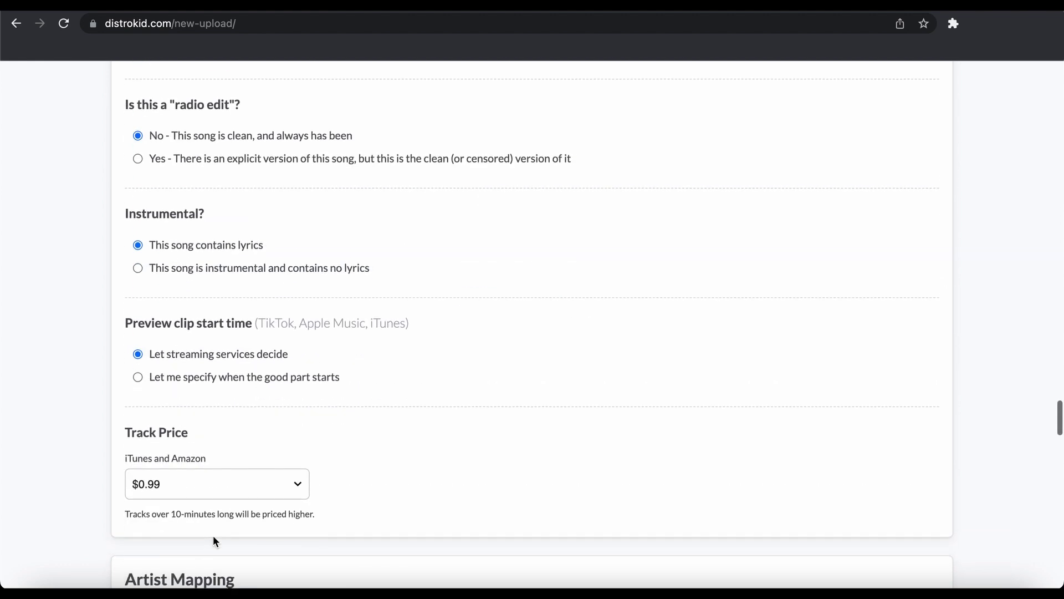
Specify a custom preview clip start time, leaving it at 00:00
left_click(210, 383)
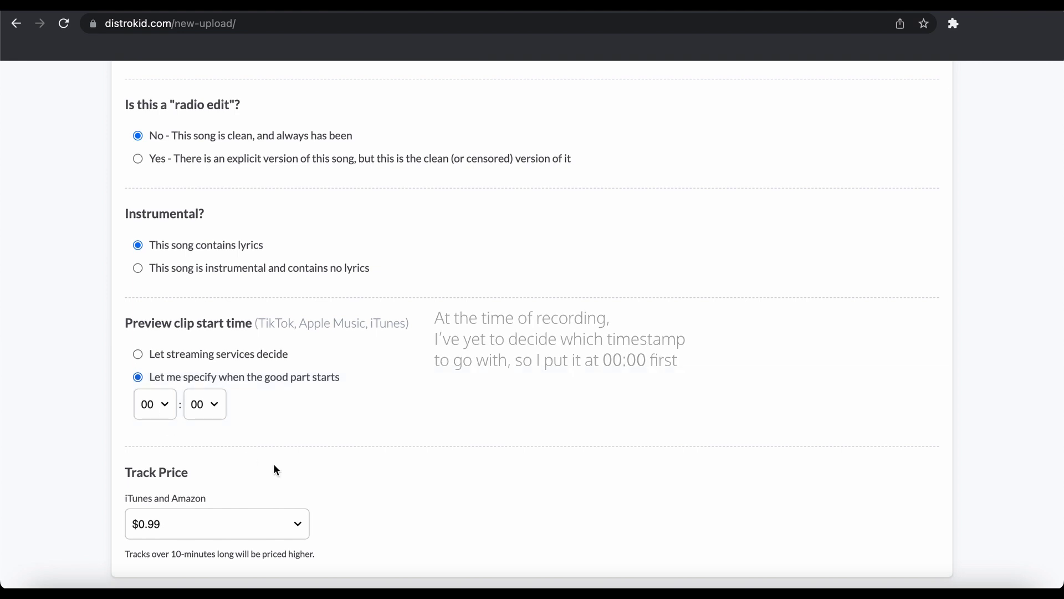
scroll(274, 464, "down", 2)
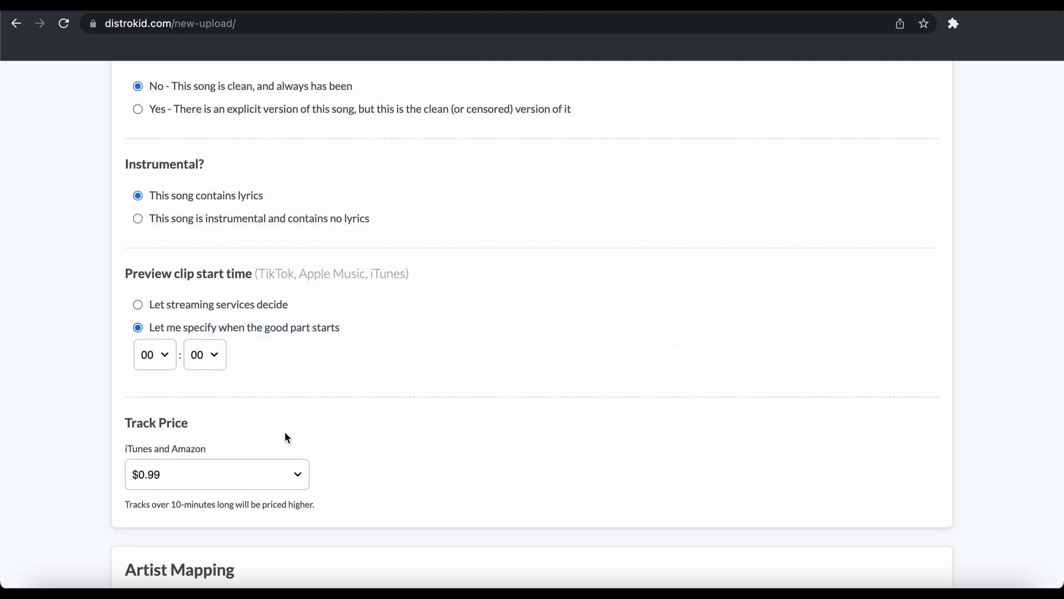
scroll(287, 438, "down", 3)
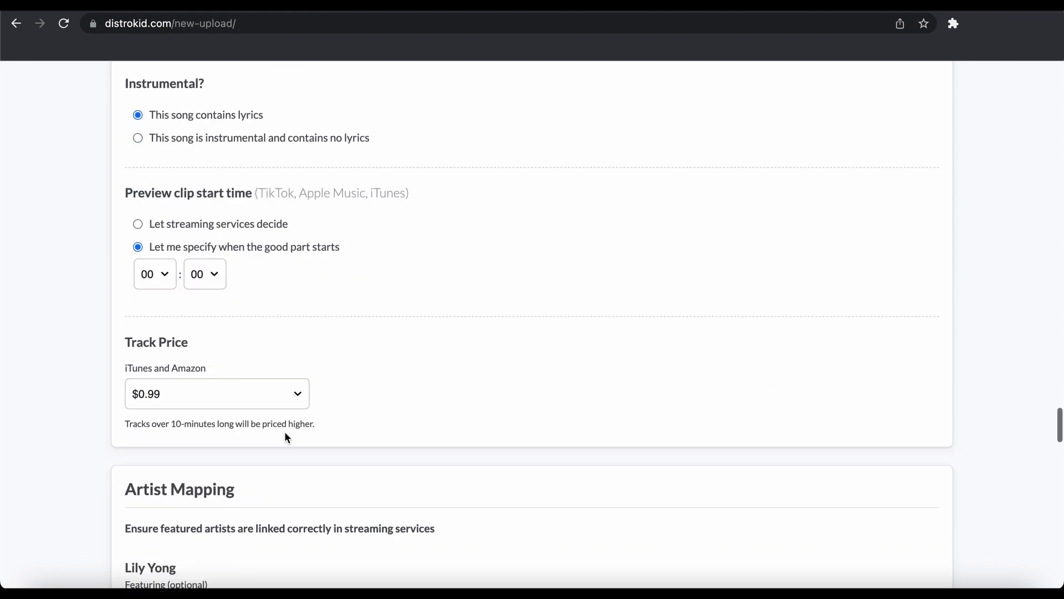
Keep the track price at $0.99
left_click(251, 389)
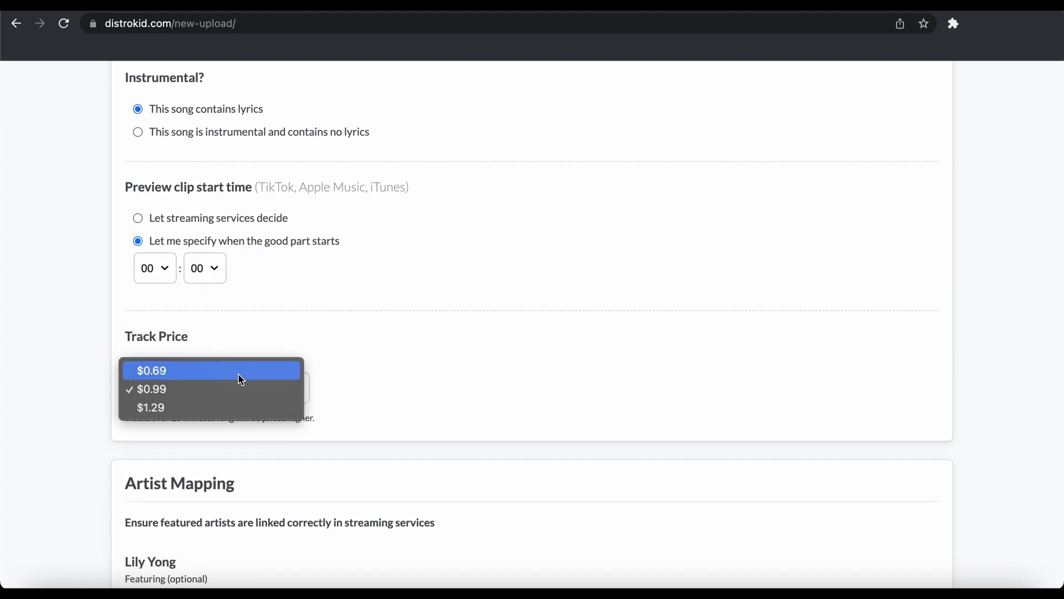
left_click(389, 387)
scroll(390, 388, "down", 5)
scroll(392, 388, "down", 7)
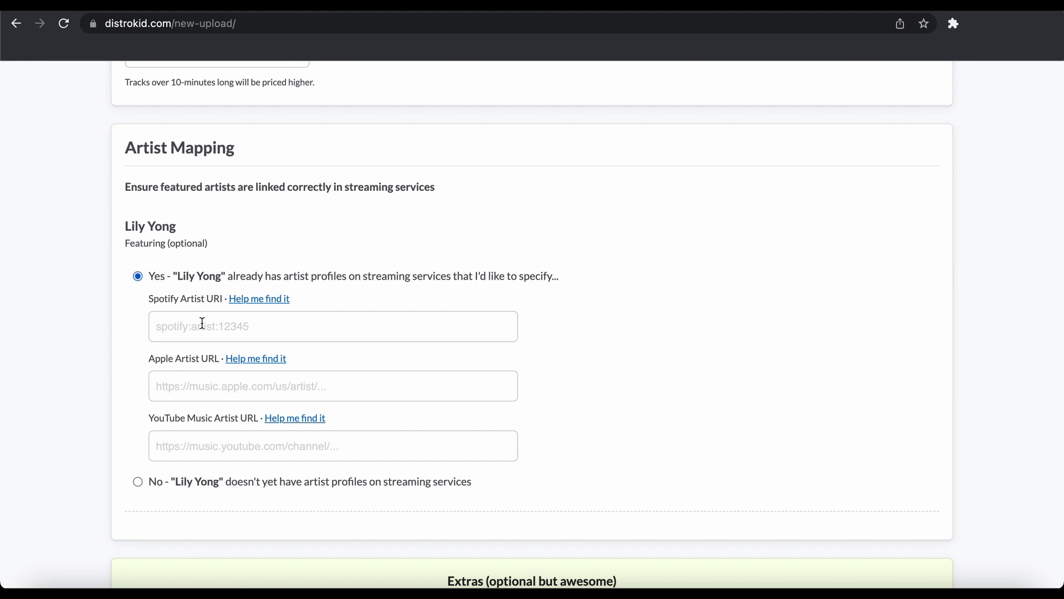
Answer No for the featured artist's streaming profiles and leave all extras unchecked, totaling $0.00
left_click(155, 481)
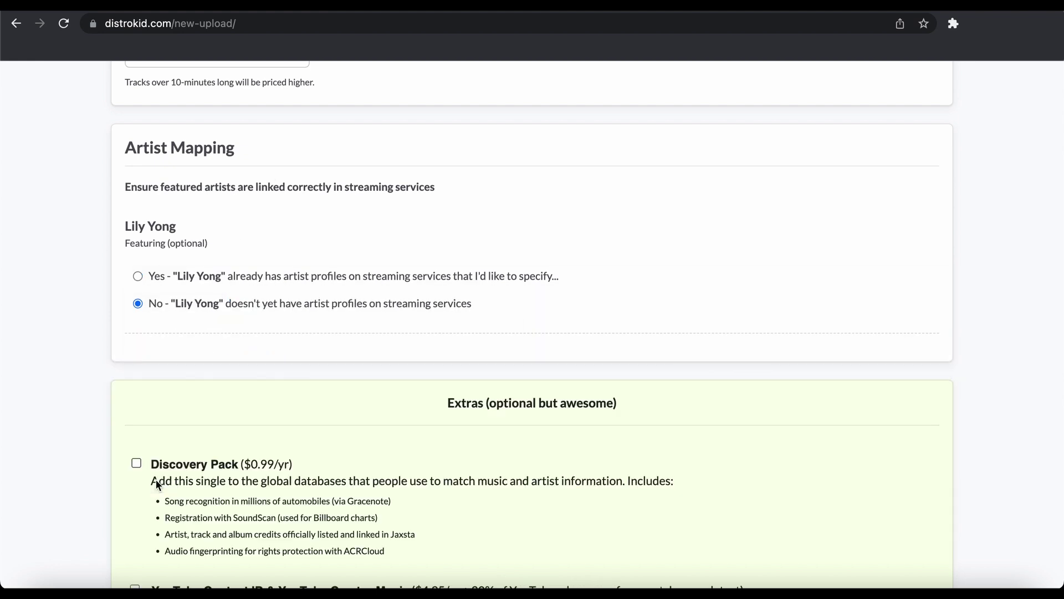
scroll(330, 264, "down", 4)
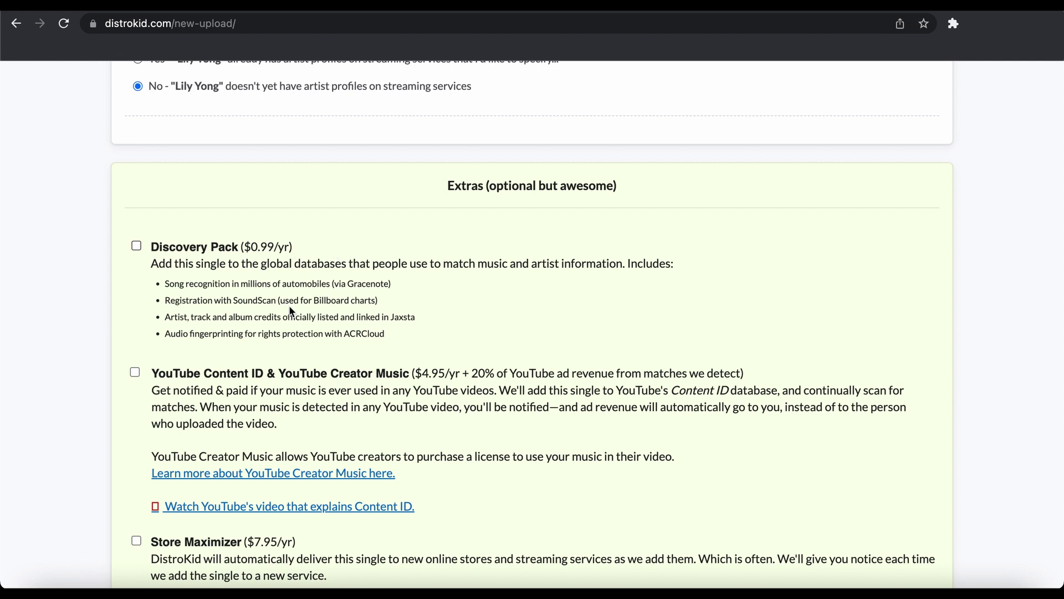
scroll(290, 310, "down", 2)
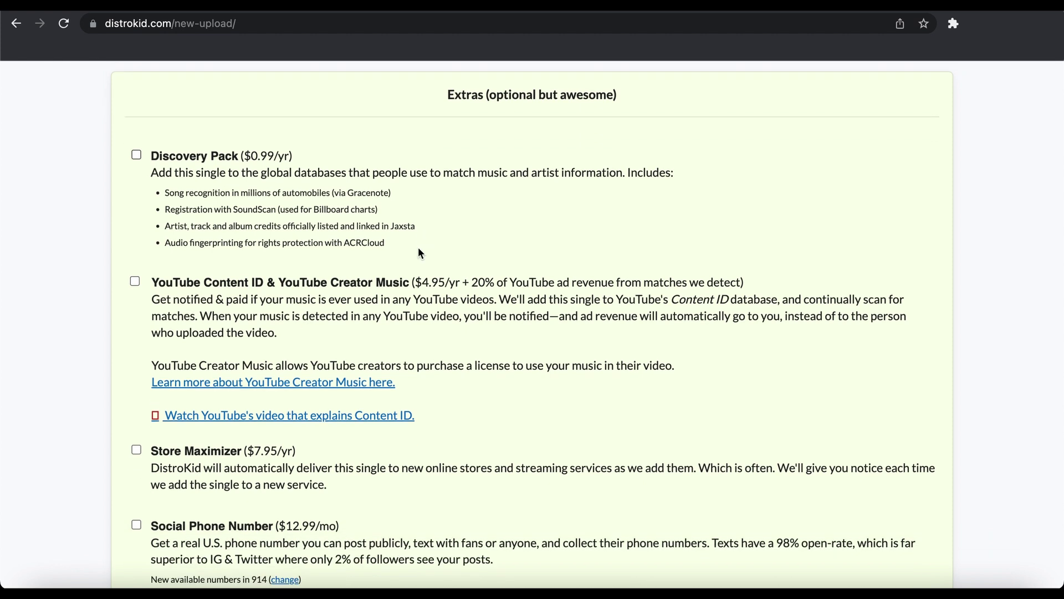
scroll(418, 247, "down", 2)
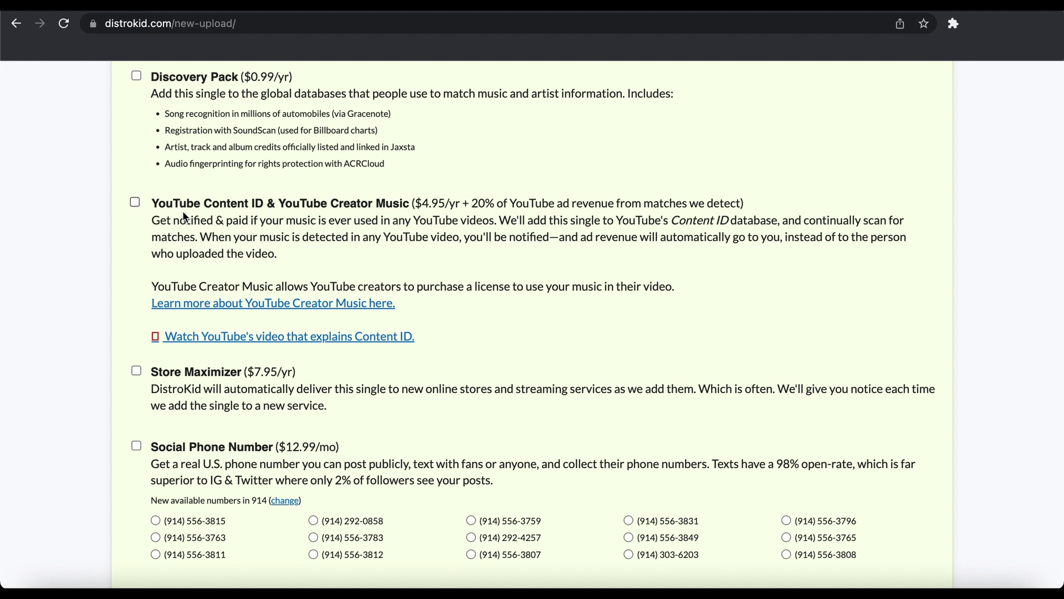
scroll(231, 399, "down", 3)
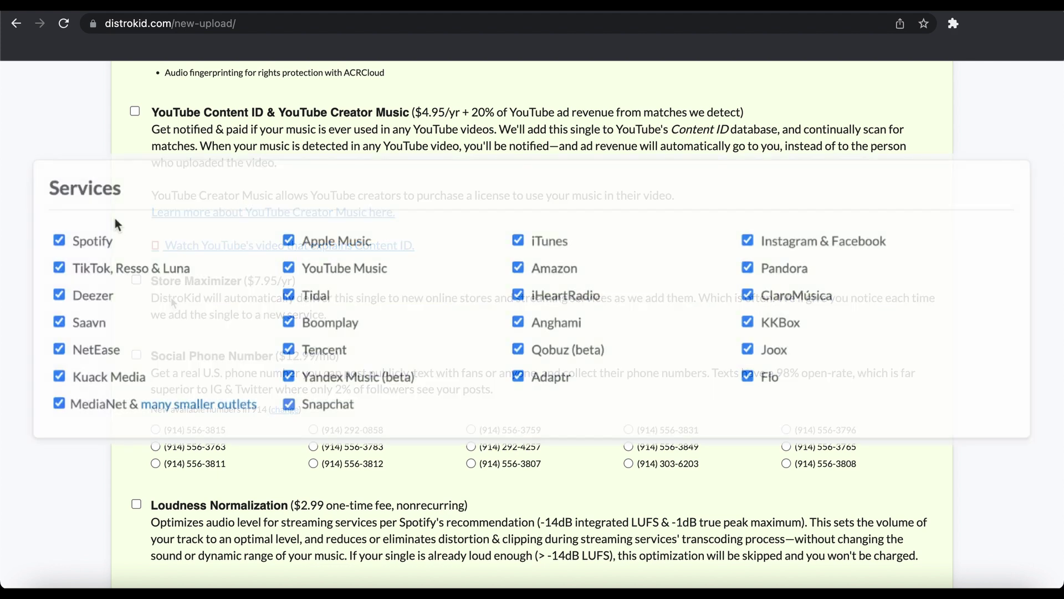
scroll(236, 313, "down", 5)
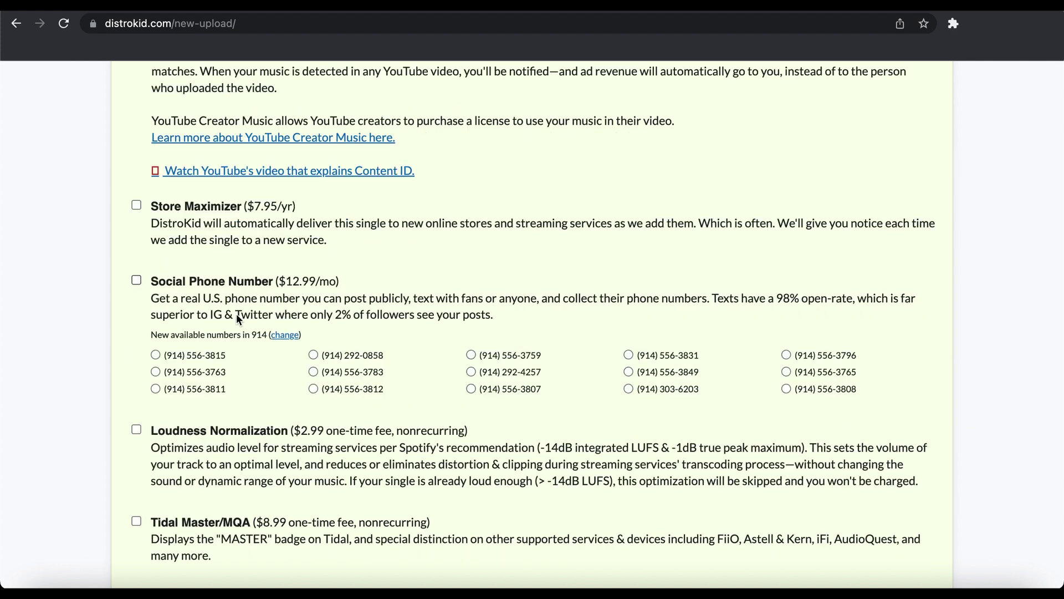
scroll(255, 337, "down", 1)
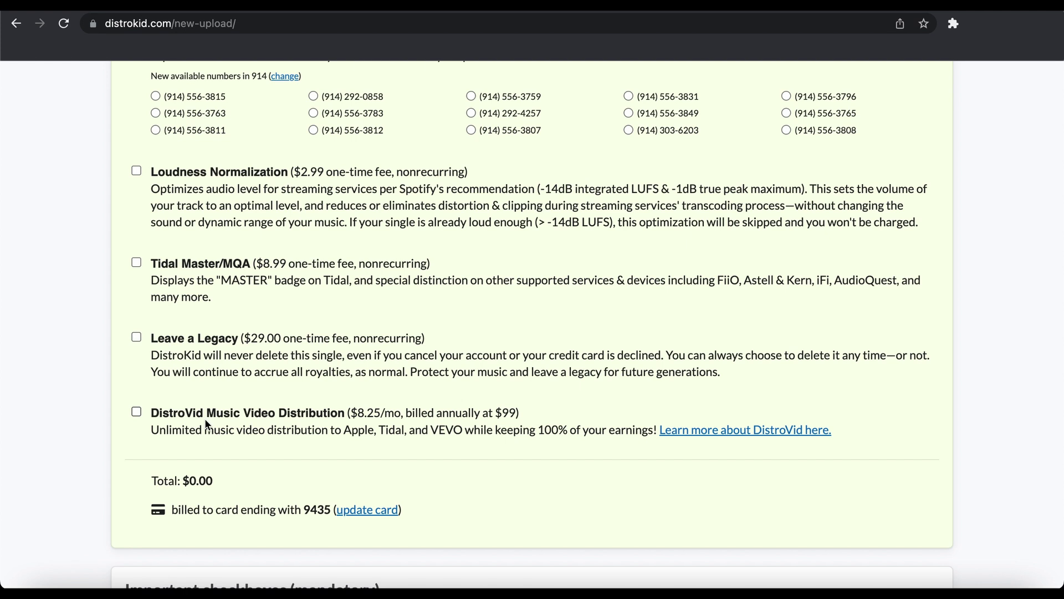
Accept the DistroKid Distribution Agreement and submit the single
scroll(257, 461, "down", 3)
scroll(258, 461, "down", 3)
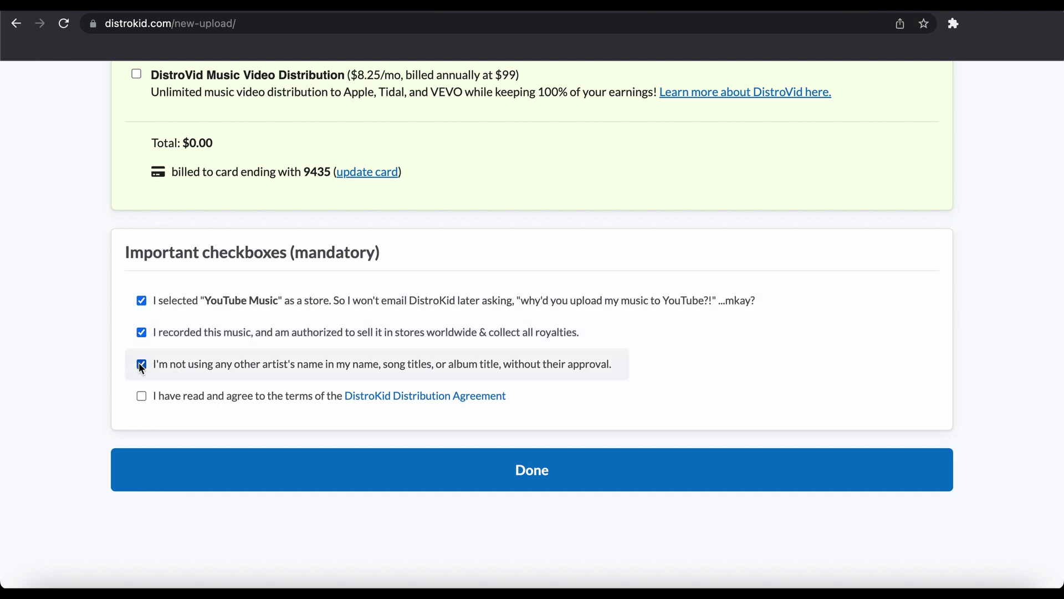
left_click(141, 397)
left_click(537, 494)
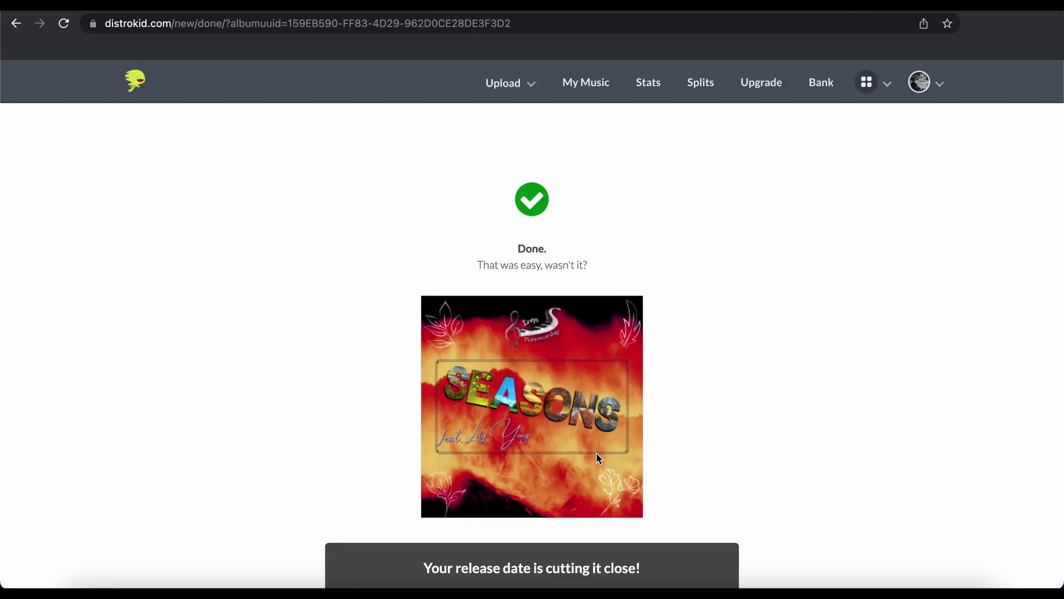
scroll(651, 411, "down", 3)
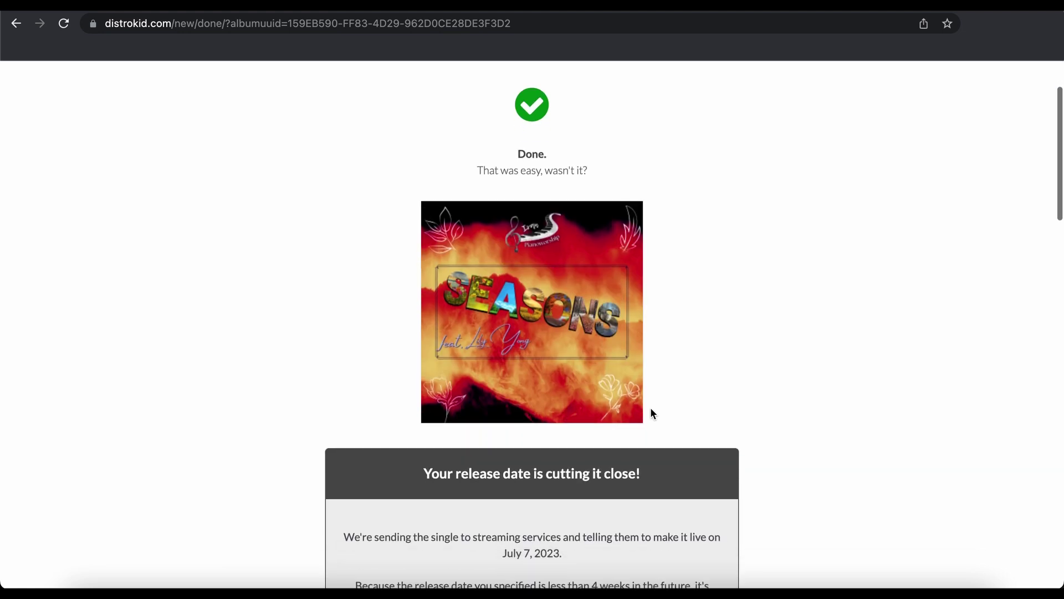
scroll(652, 413, "down", 2)
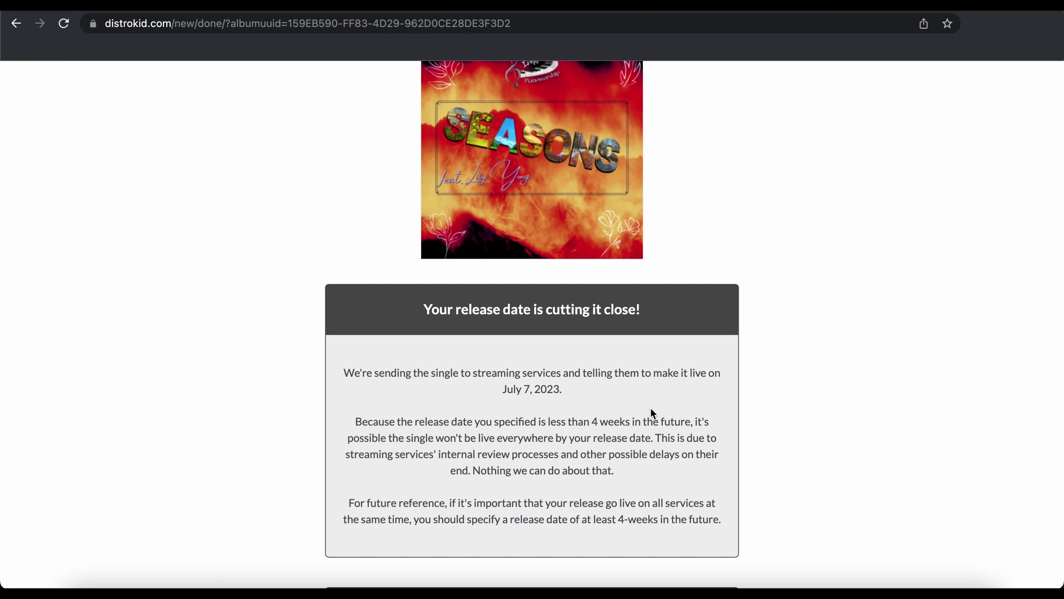
scroll(651, 413, "down", 5)
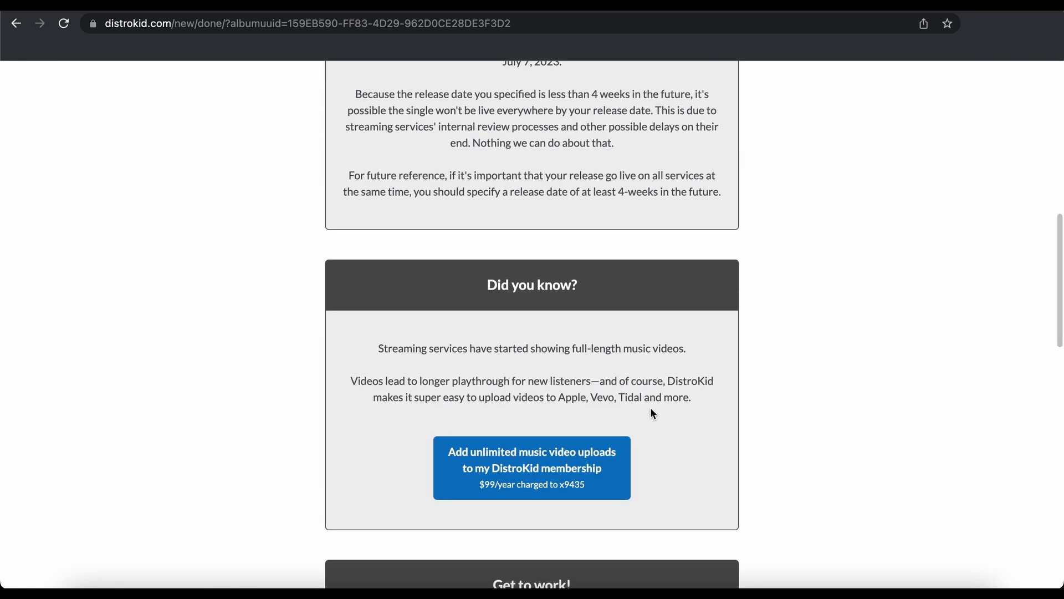
scroll(653, 413, "down", 5)
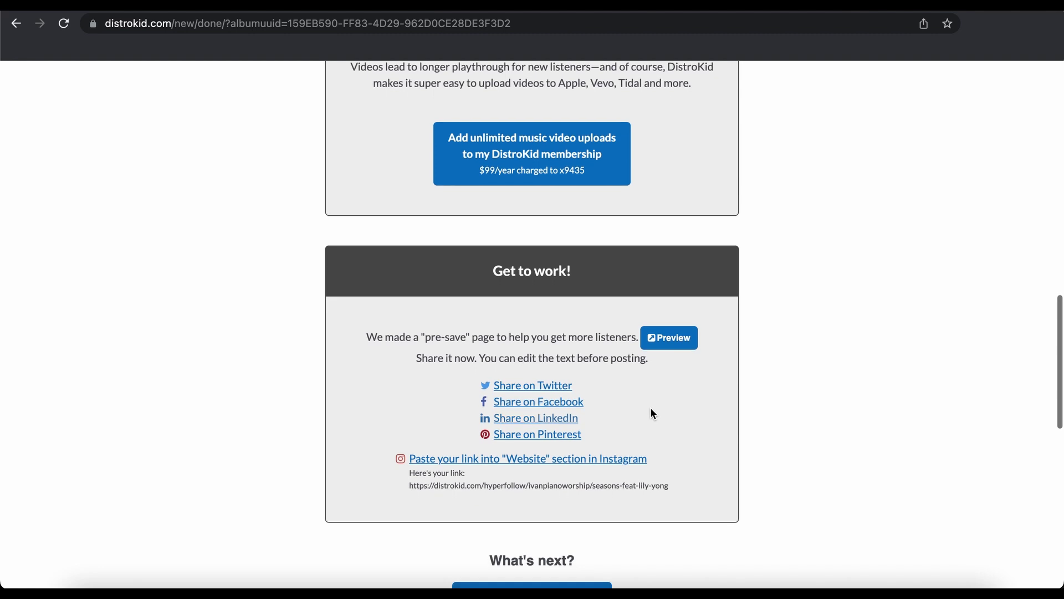